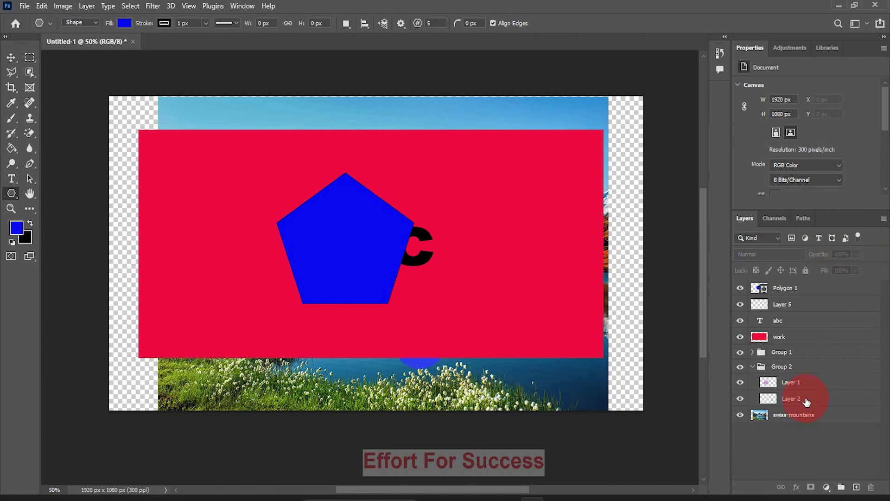
click(884, 221)
click(885, 222)
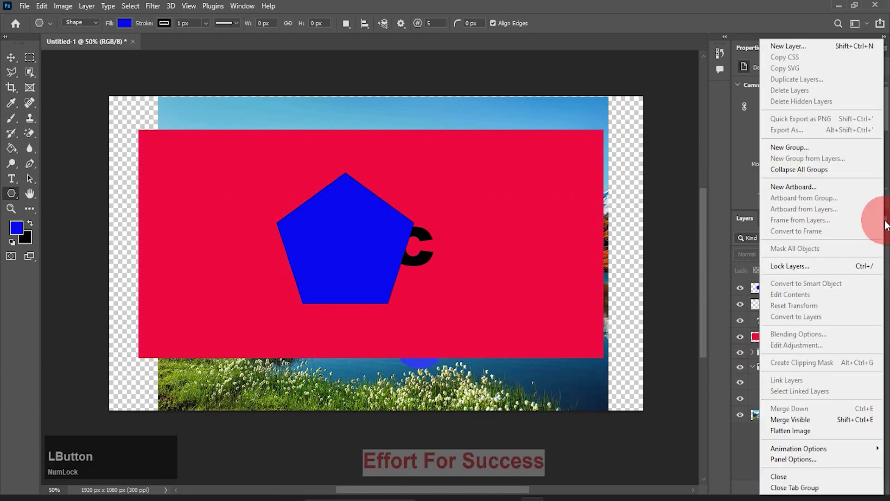
click(799, 45)
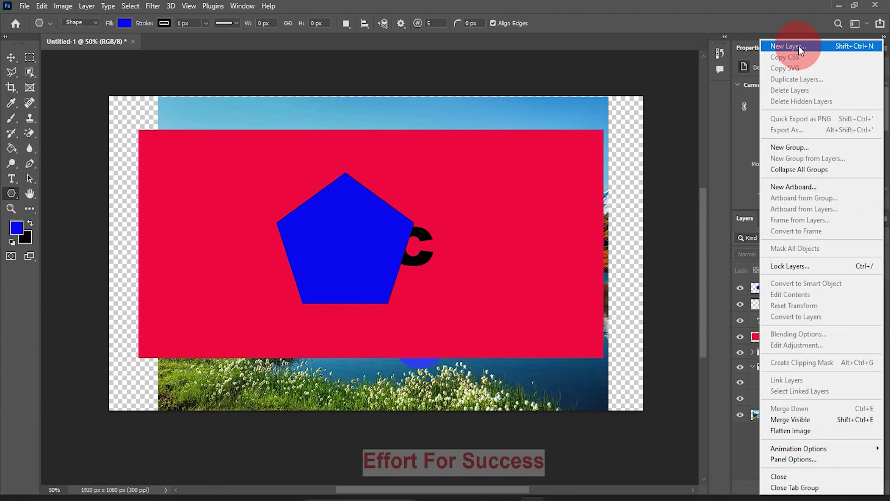
click(700, 229)
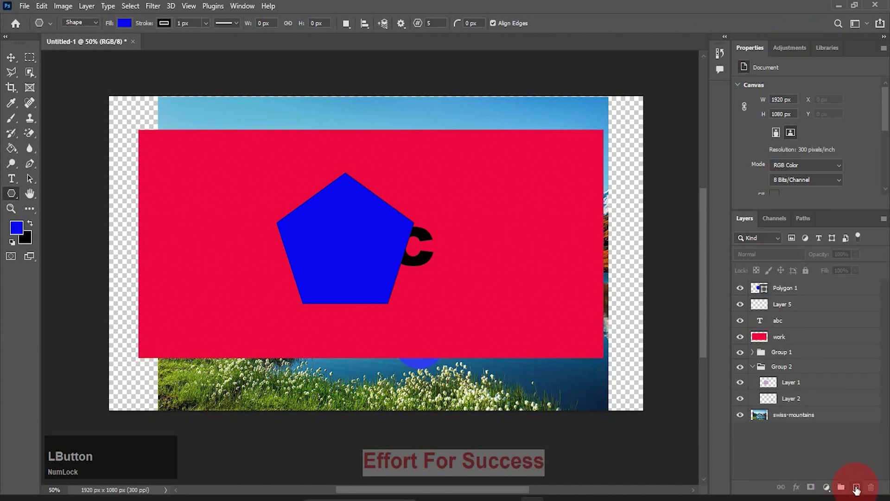
- Duplicate the Polygon 1 layer within the Untitled-1 document as "Polygon 1 copy"
click(867, 288)
click(884, 218)
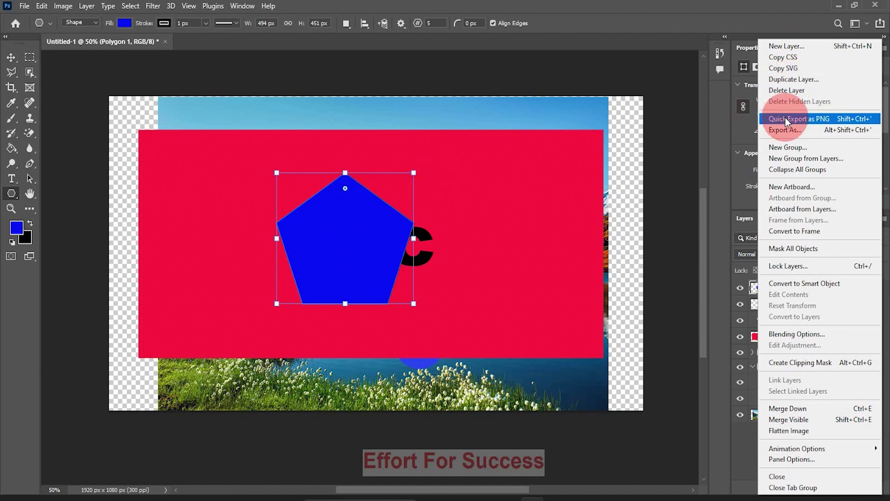
click(794, 80)
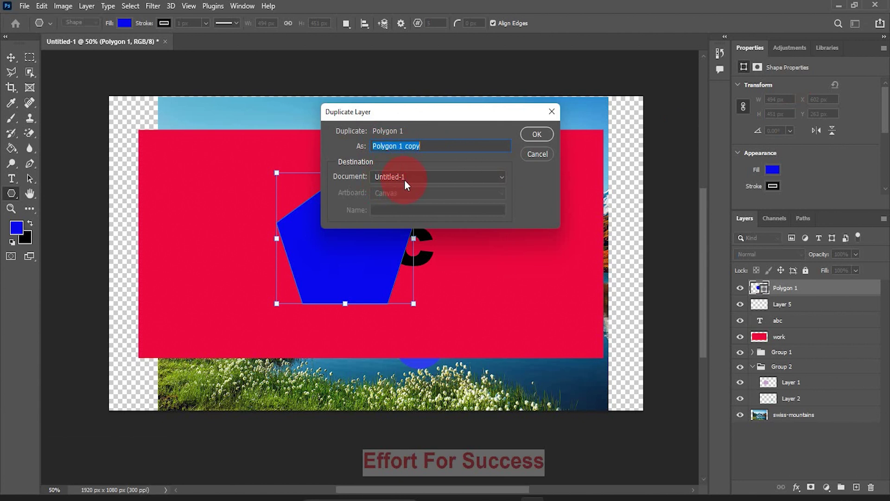
click(504, 178)
click(504, 177)
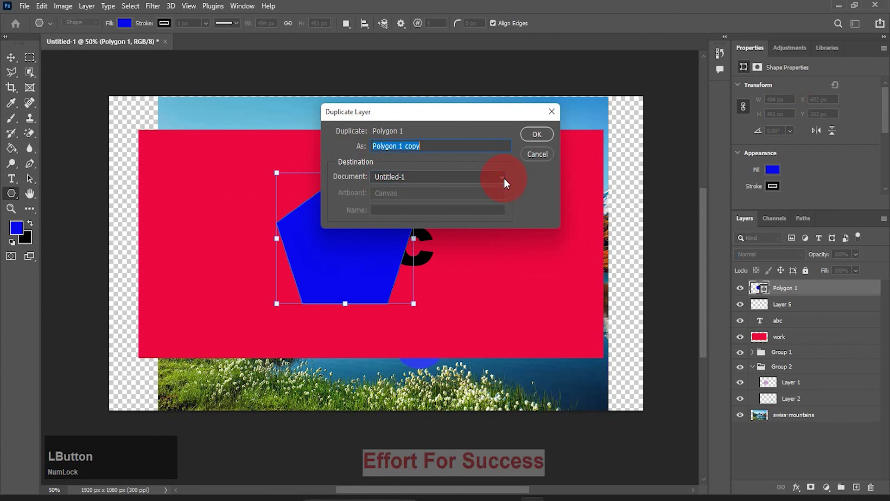
click(505, 178)
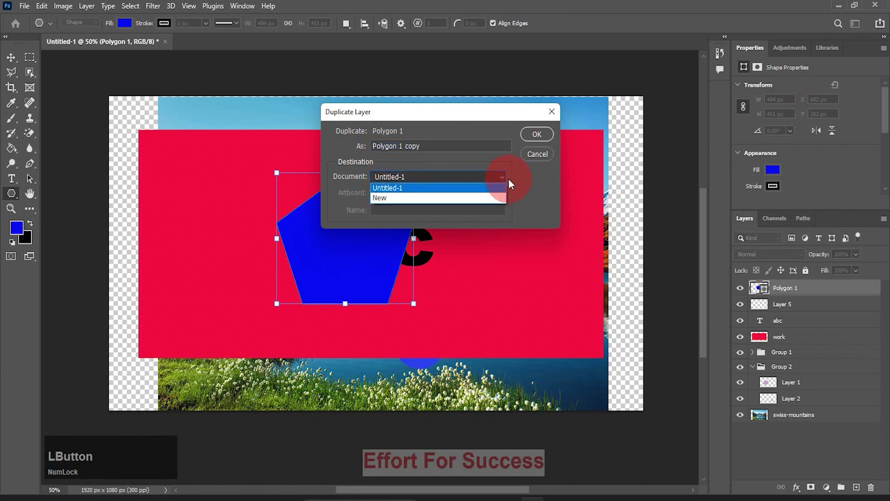
click(451, 188)
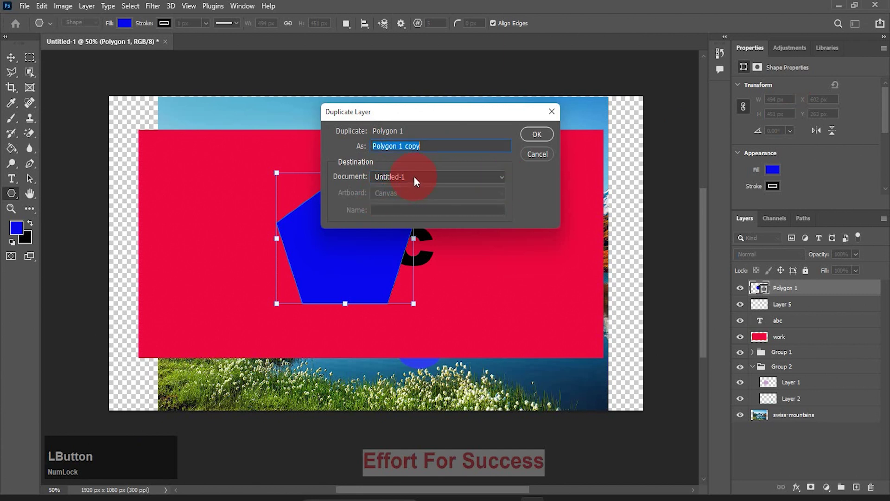
click(532, 135)
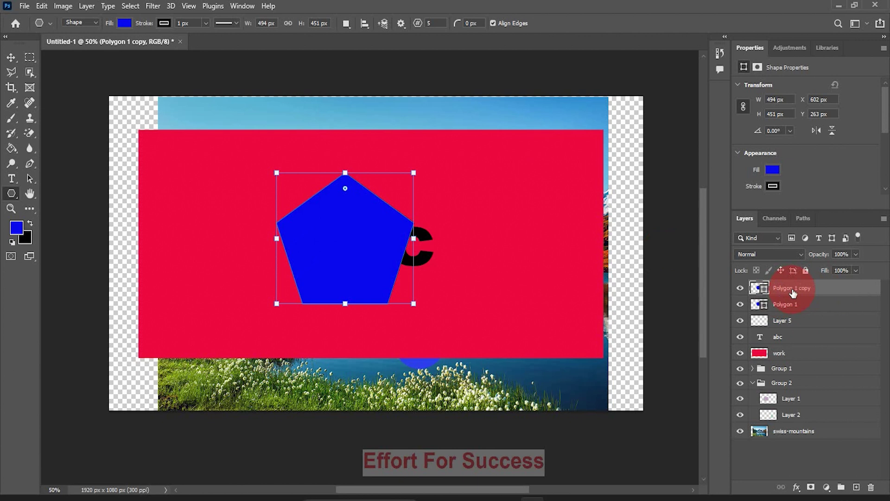
click(817, 294)
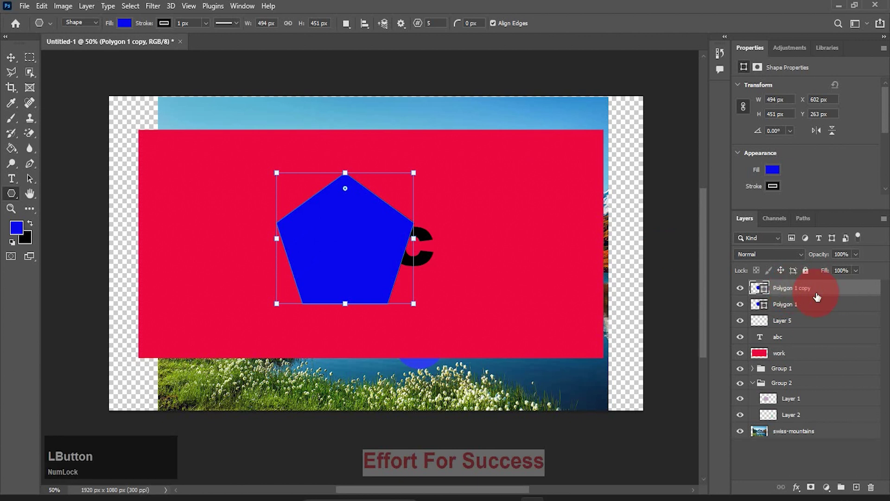
click(885, 220)
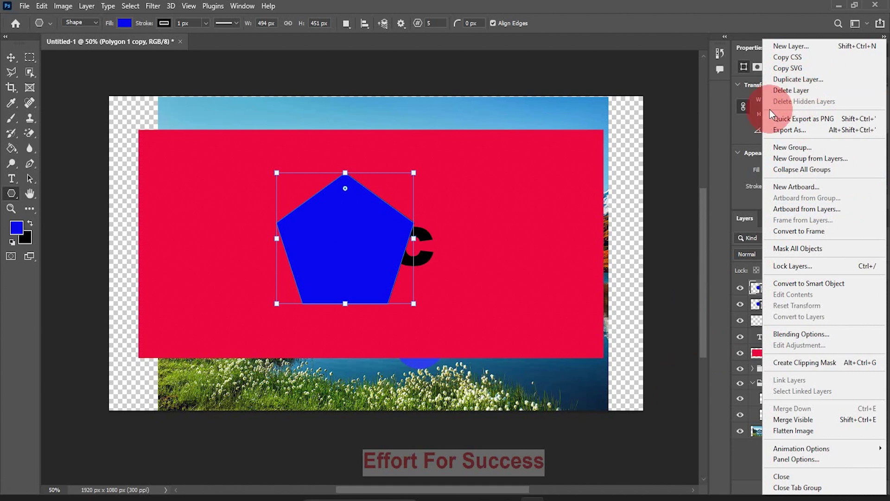
click(670, 144)
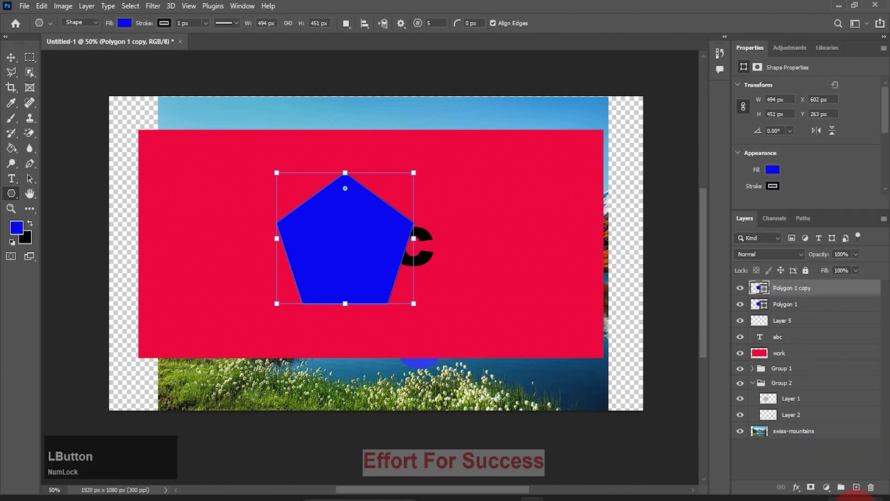
click(871, 487)
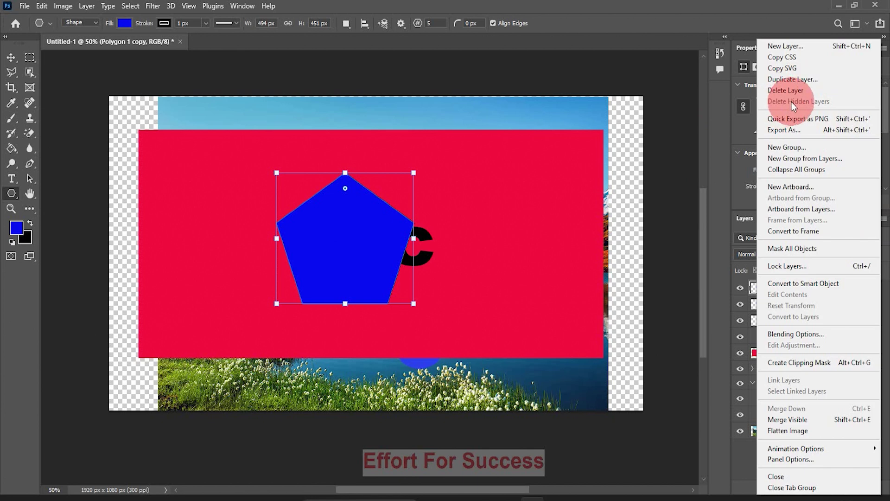
click(719, 358)
click(764, 308)
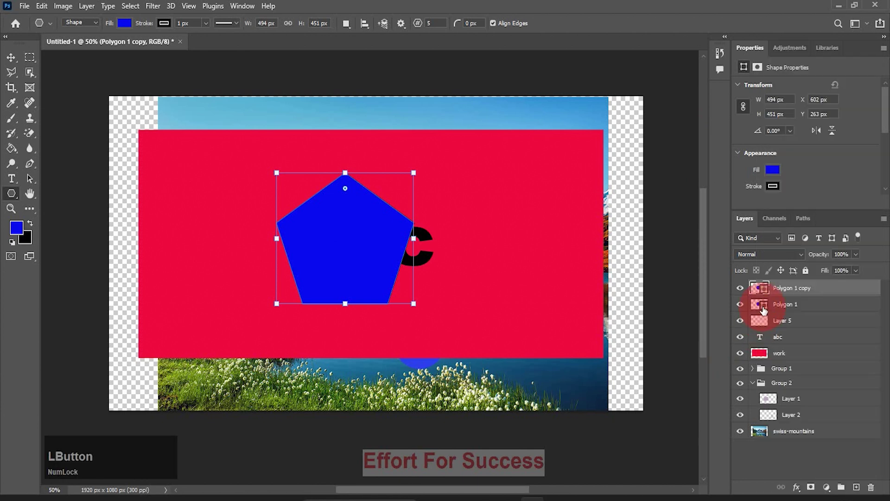
- Hide the Polygon 1 copy, Layer 5 and work layers
click(741, 288)
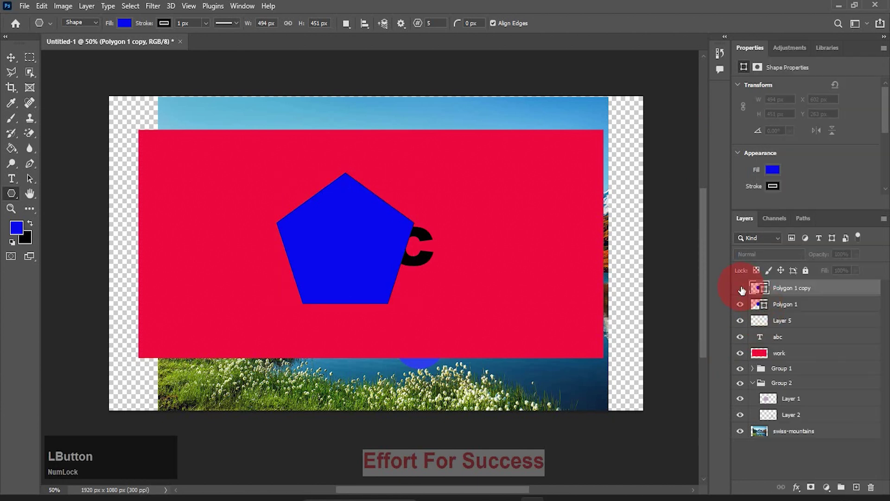
click(741, 322)
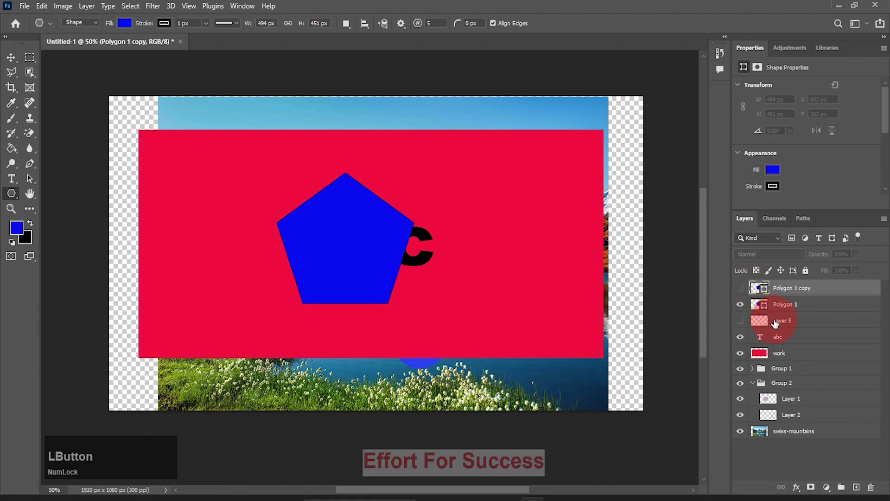
drag(790, 295, 783, 327)
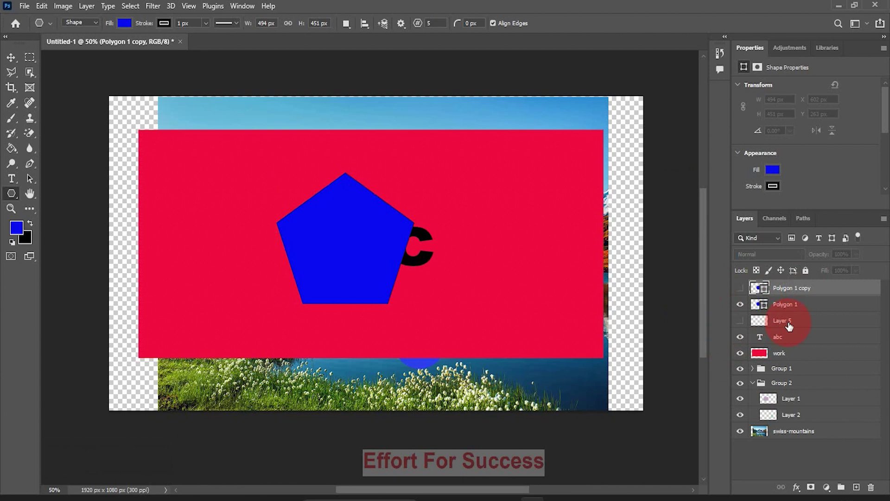
click(740, 354)
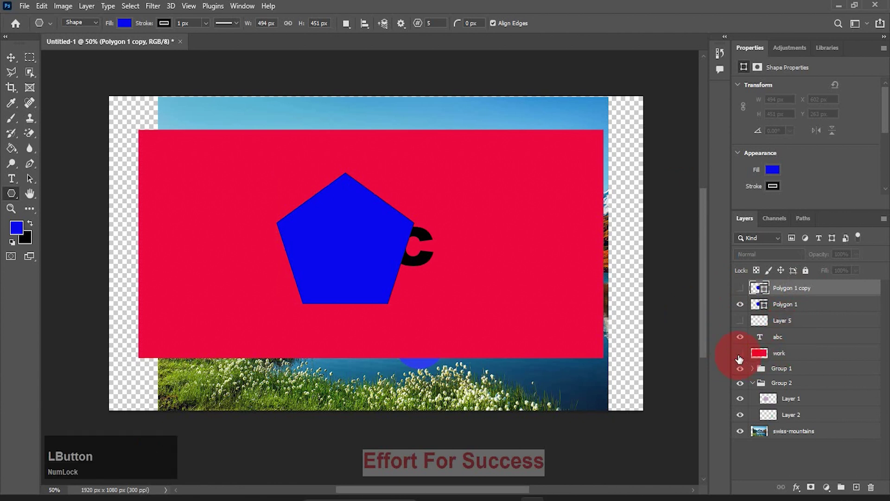
click(740, 294)
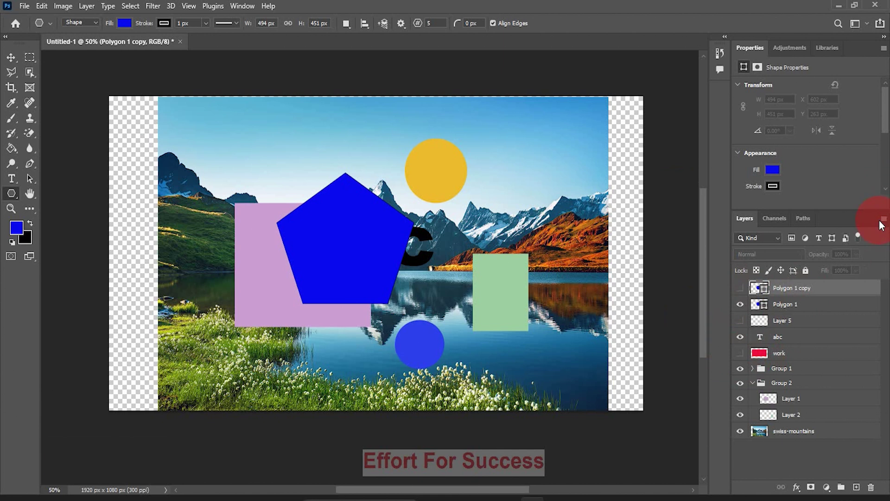
- Delete all hidden layers from the document
click(884, 220)
click(799, 101)
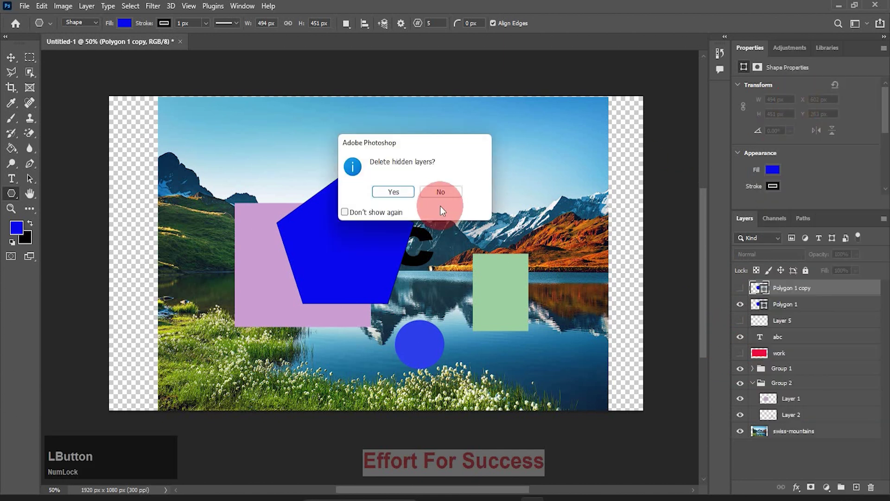
click(401, 195)
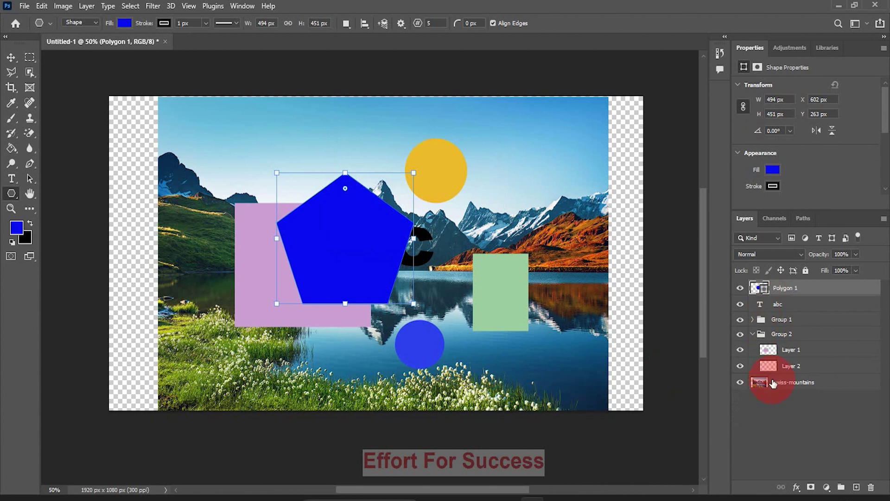
- Add a new empty layer group above Polygon 1 with no color, Pass Through mode and 100% opacity
click(884, 218)
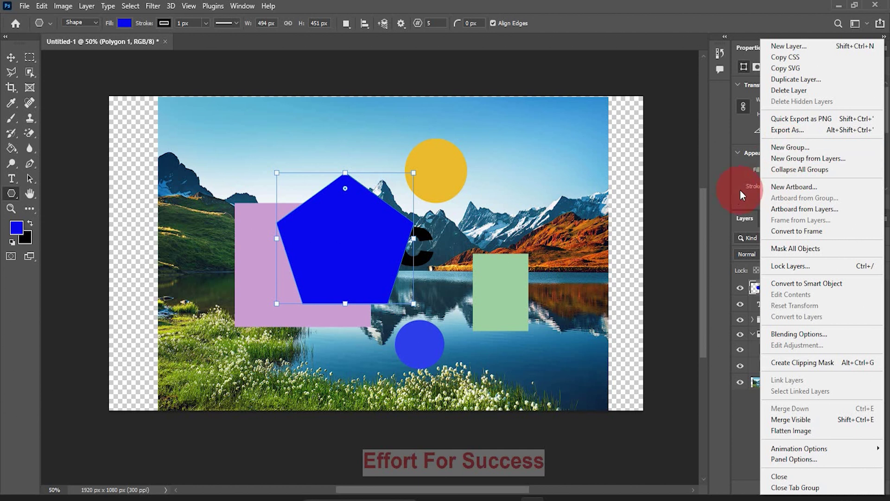
click(677, 178)
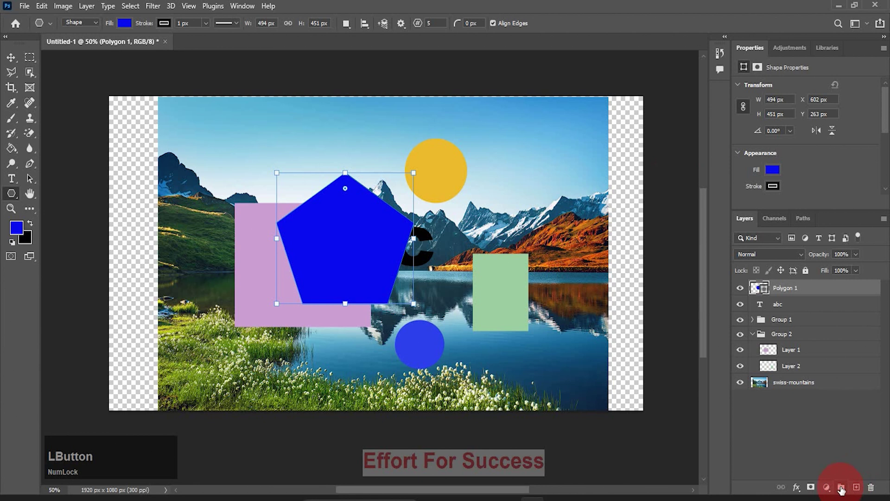
click(884, 218)
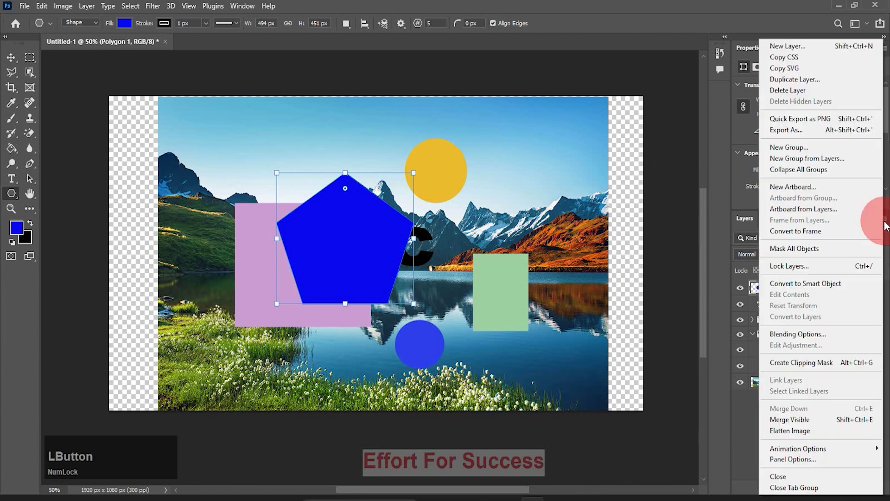
click(803, 148)
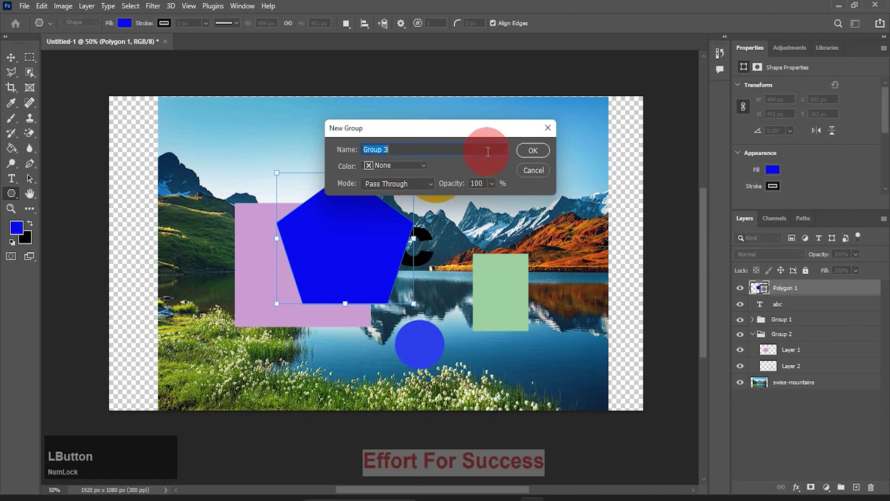
click(534, 152)
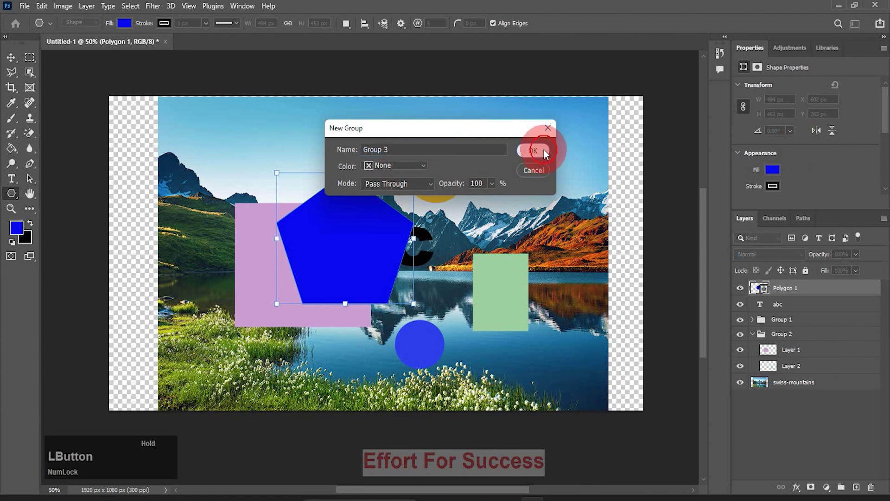
- Move the blue pentagon up and left to about X 376 px, Y 177 px, and shift the abc text right to sit beside it
click(762, 288)
click(754, 288)
click(754, 289)
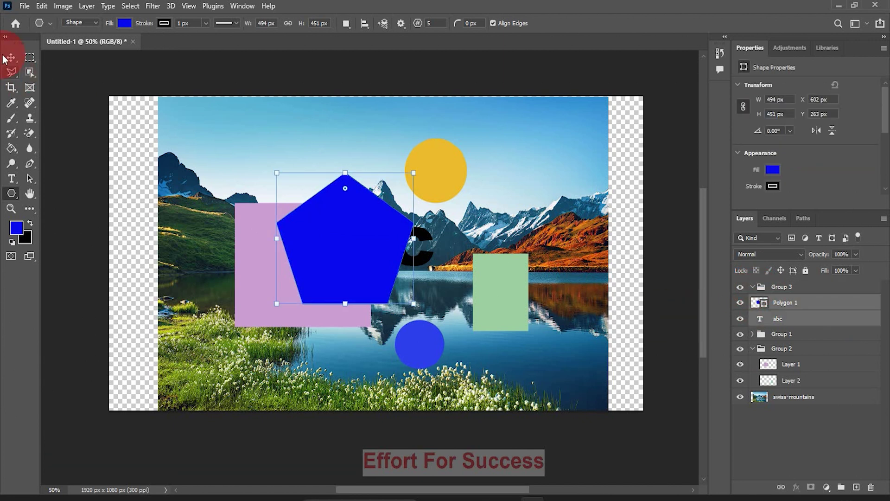
click(5, 58)
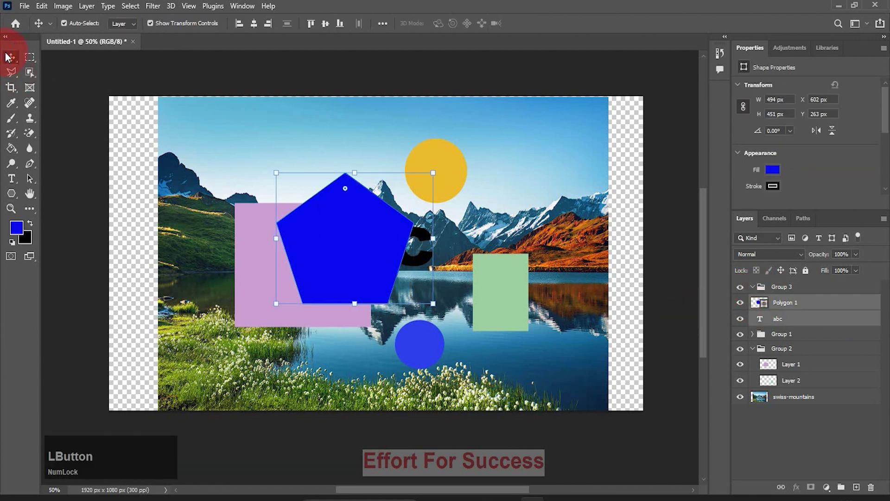
click(96, 103)
click(134, 247)
drag(330, 256, 264, 228)
drag(389, 258, 444, 256)
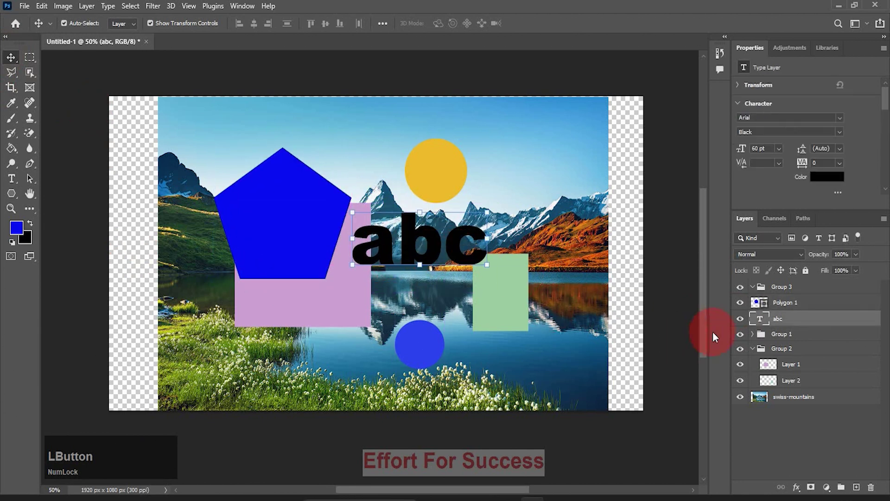
- Create a group from the Polygon 1 and abc layers with Pass Through mode and 100% opacity, and expand it to show its contents
click(797, 304)
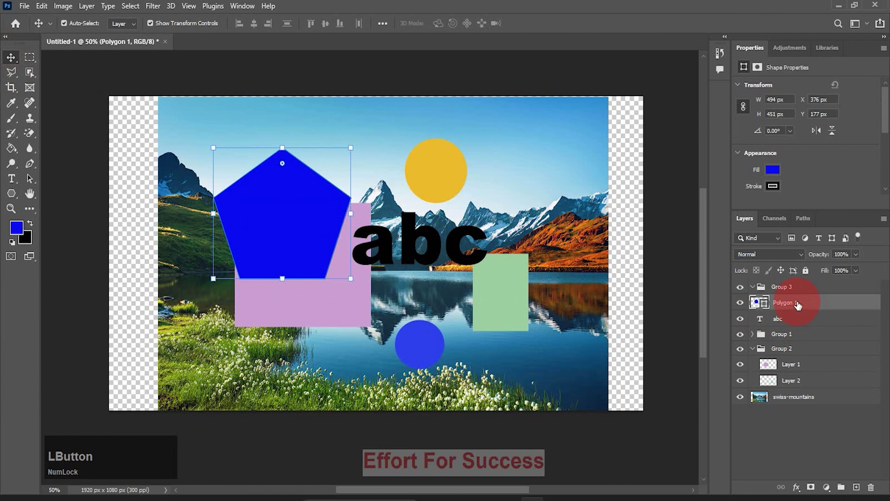
ctrl+click(780, 320)
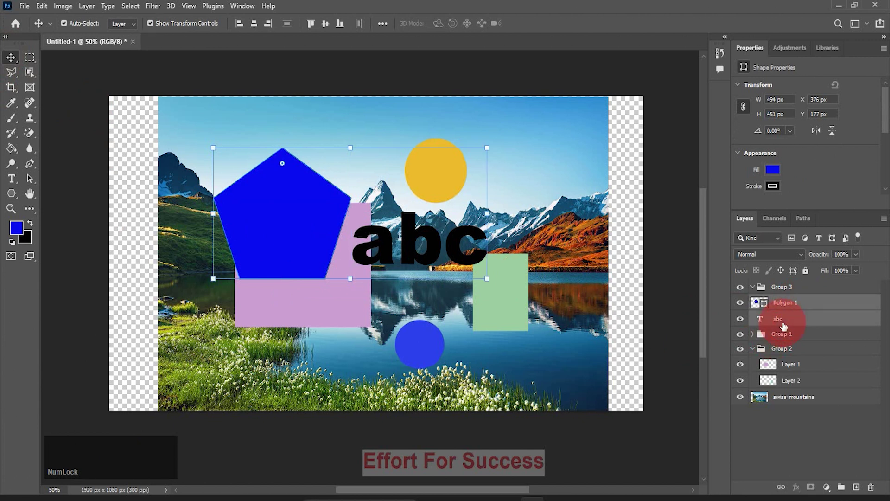
click(883, 218)
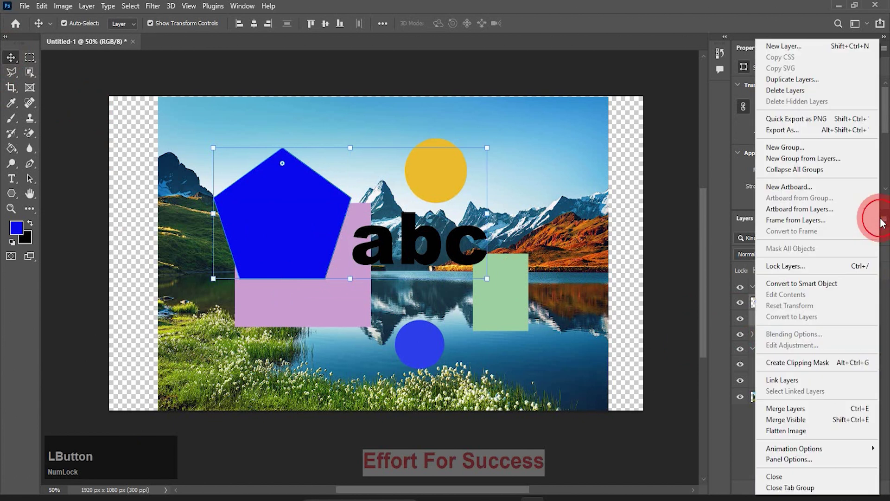
click(822, 160)
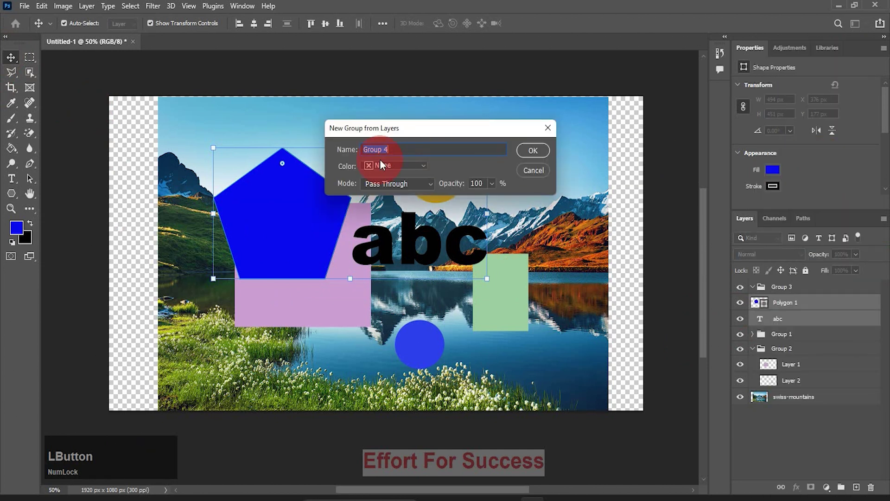
click(526, 153)
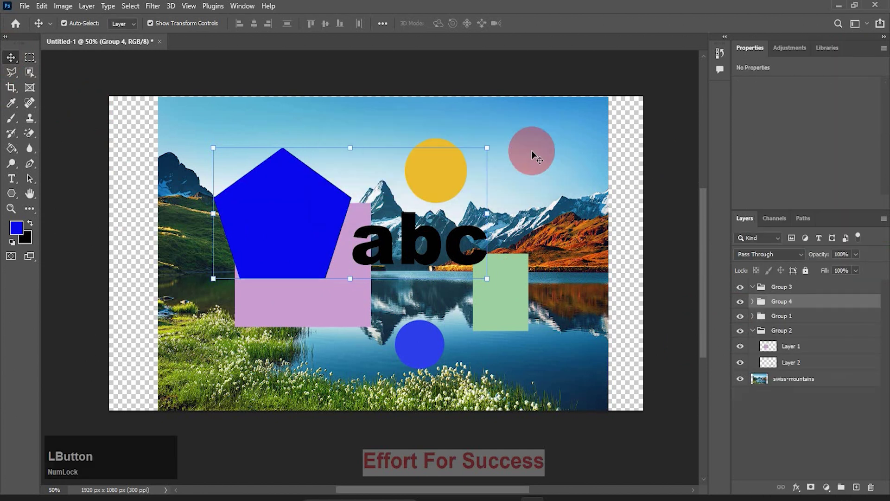
click(751, 302)
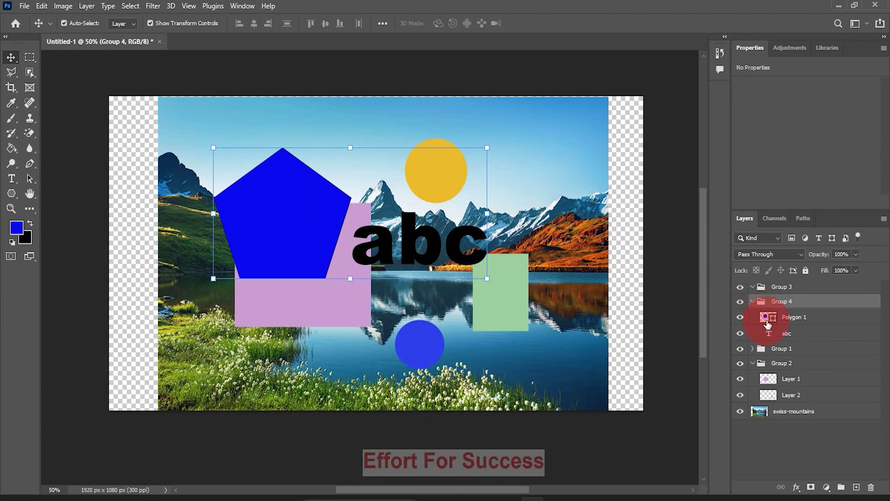
- Collapse all layer groups
click(883, 220)
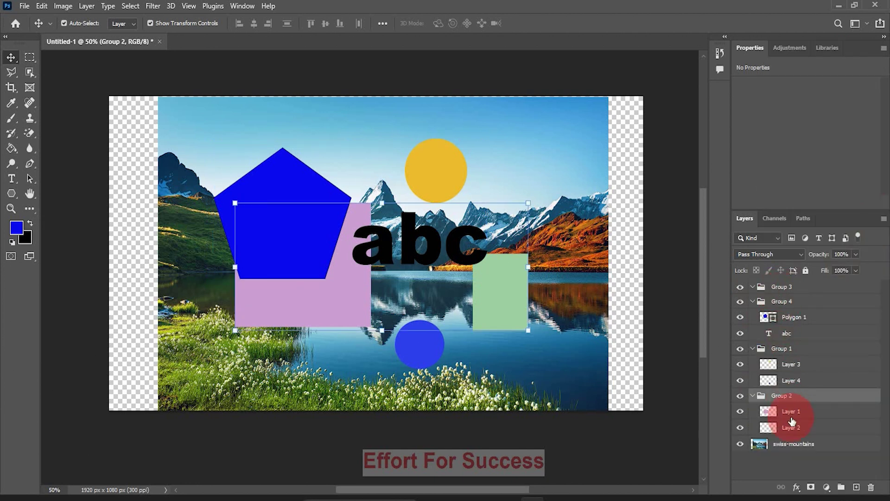
click(884, 218)
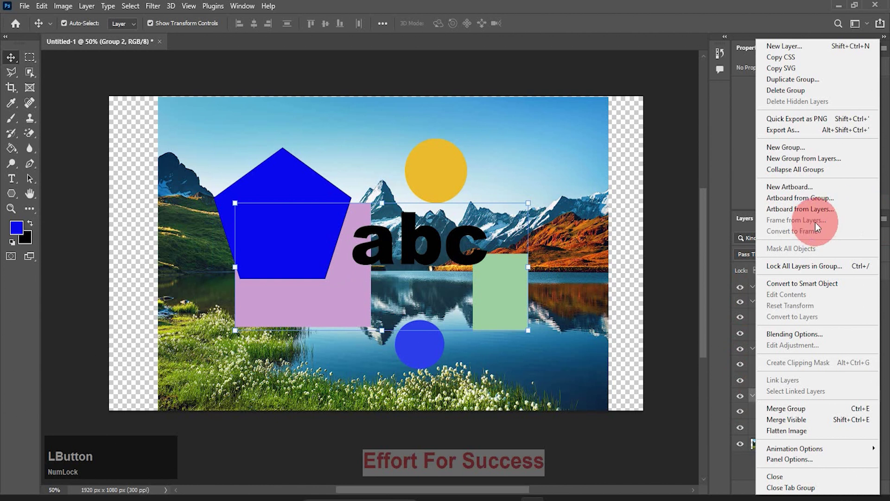
click(786, 170)
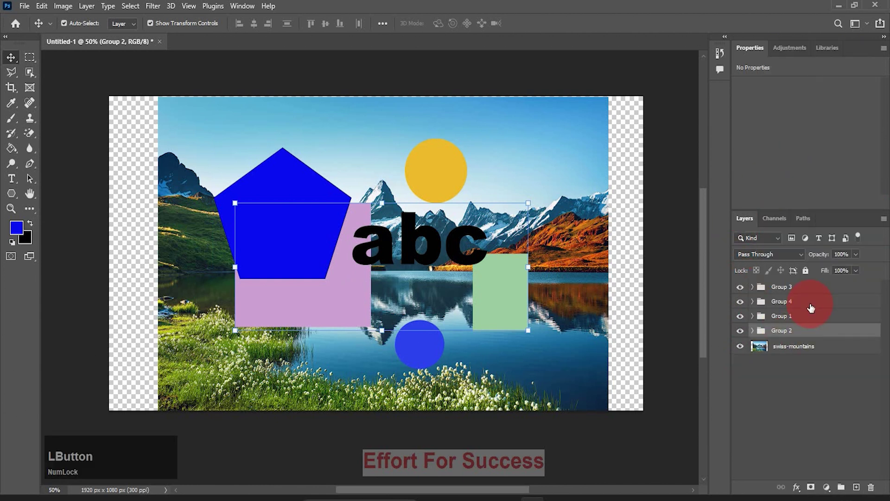
- Create a new artboard named Artboard 1 with the Android 1080p preset at 1920 × 1080 px
click(883, 219)
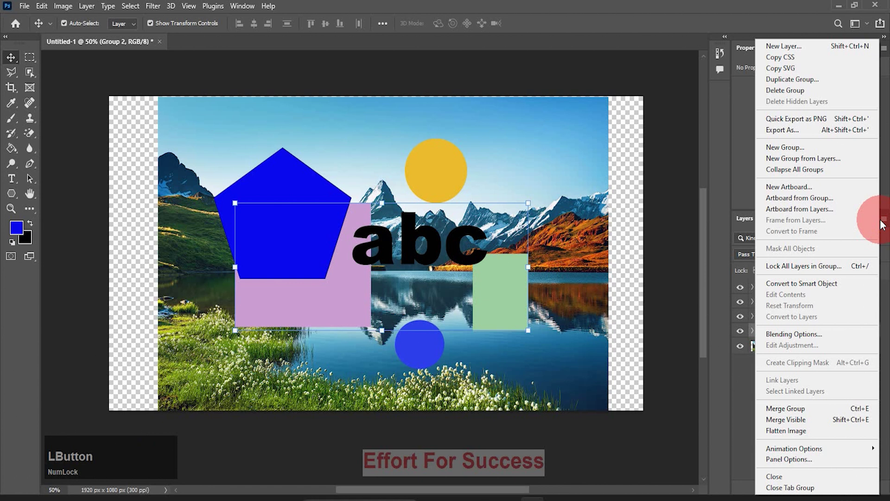
click(801, 189)
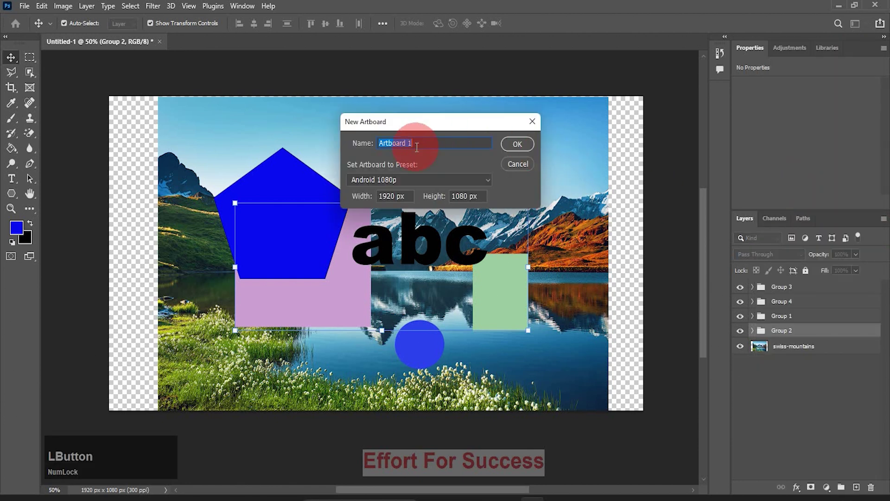
click(524, 147)
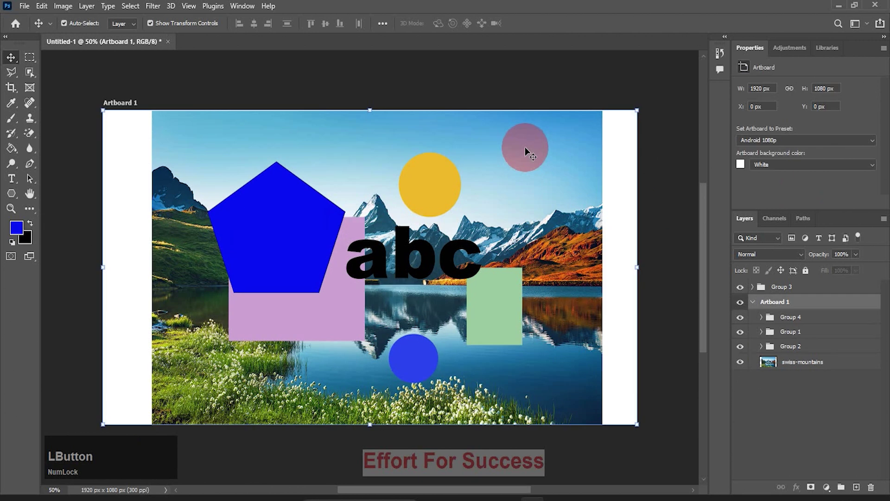
- Move Artboard 1 above Group 3 in the layer stack, and collapse and re-expand its contents
click(798, 310)
drag(798, 313, 830, 282)
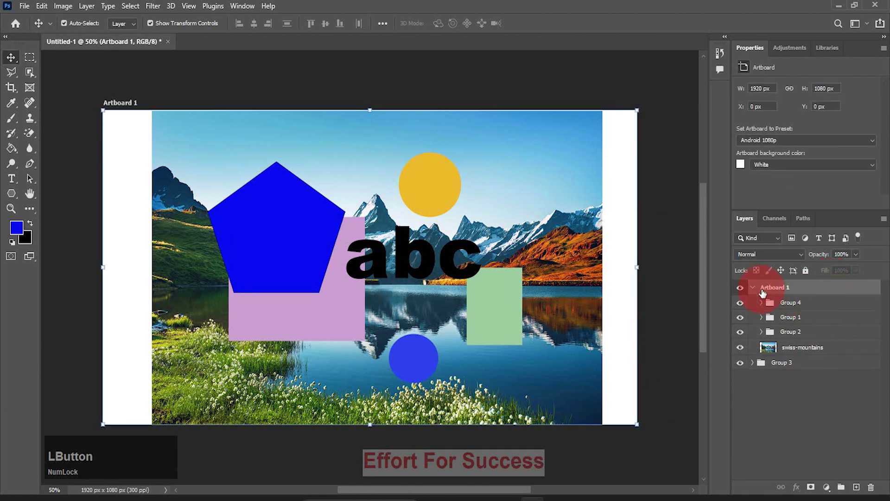
click(753, 288)
click(753, 288)
- Undo the artboard's reordering and creation
key(ctrl+z)
key(ctrl+z)
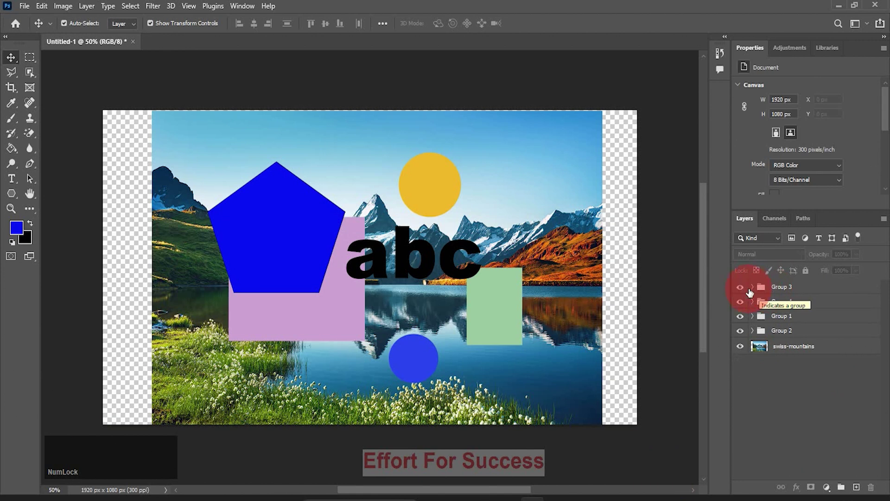
- Create an artboard from Group 3, expand it to show its contents, and undo the artboard creation
click(770, 291)
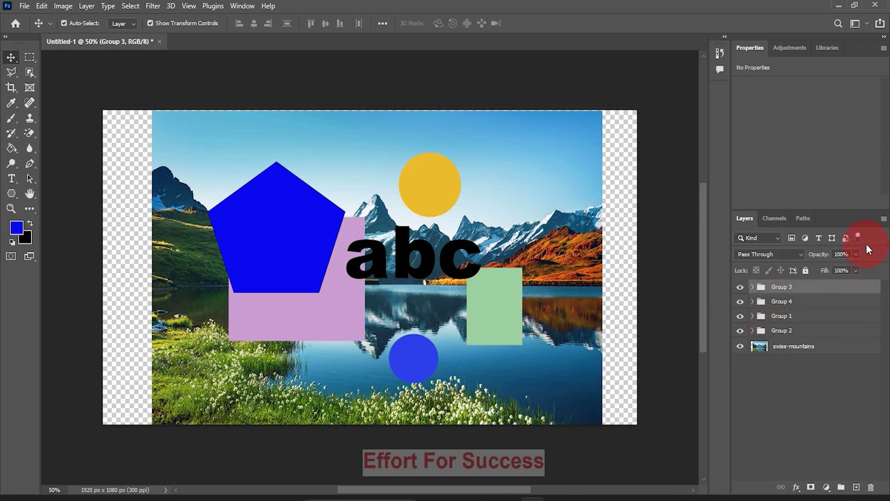
click(882, 219)
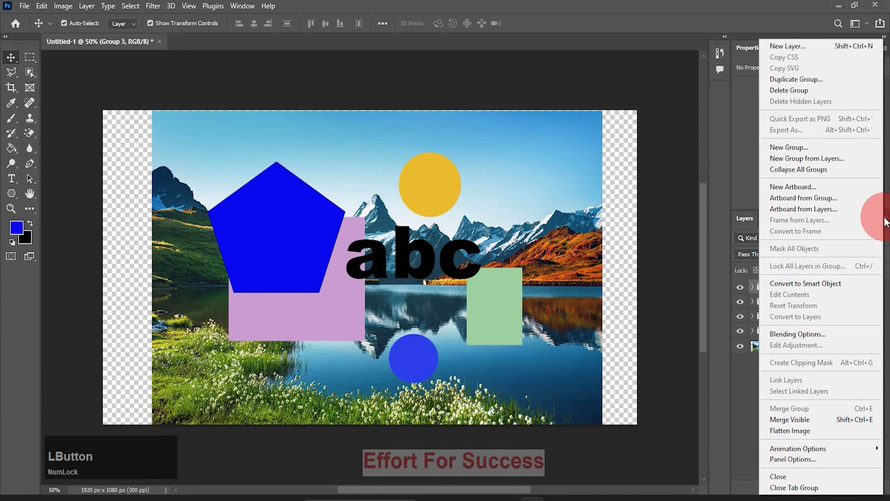
click(830, 202)
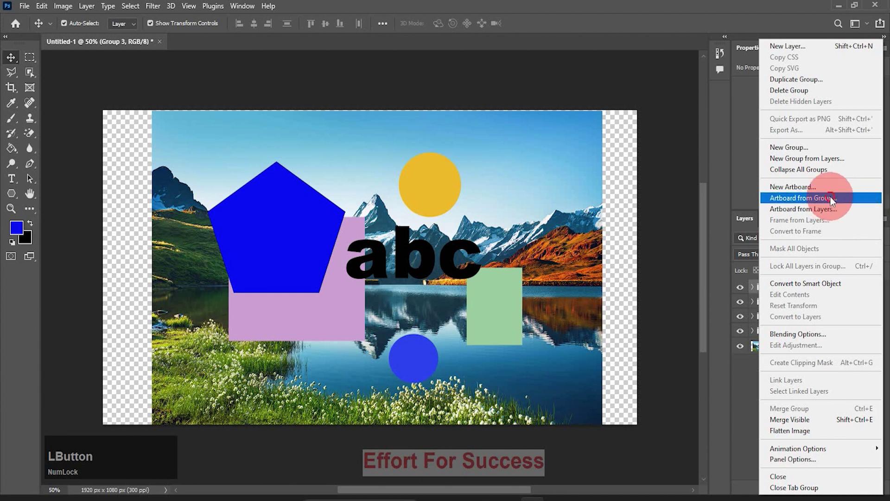
click(760, 286)
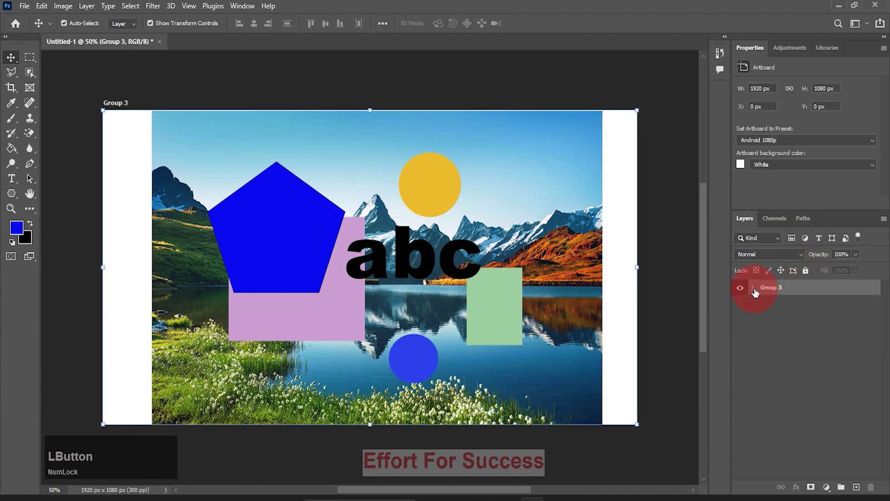
click(754, 288)
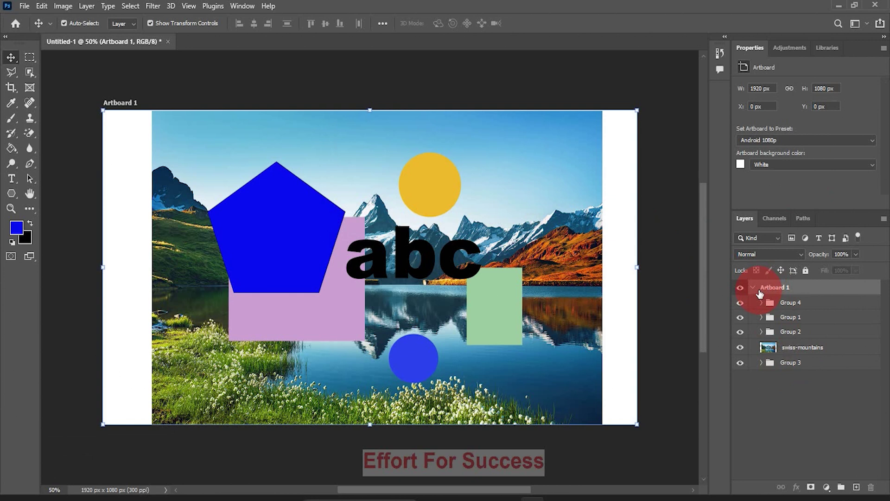
key(ctrl+z)
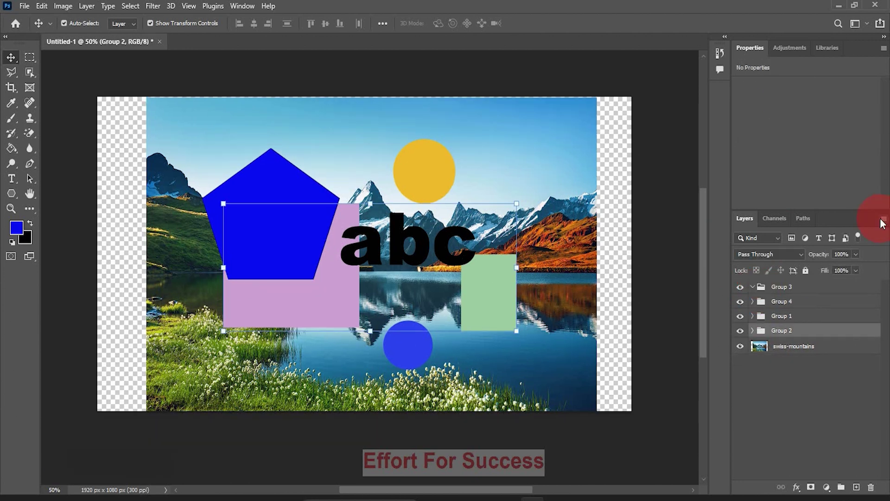
click(883, 219)
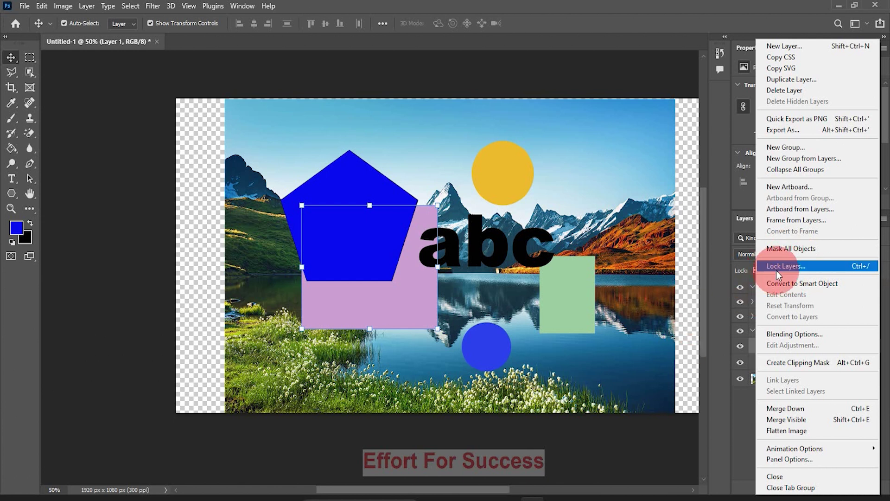
click(633, 456)
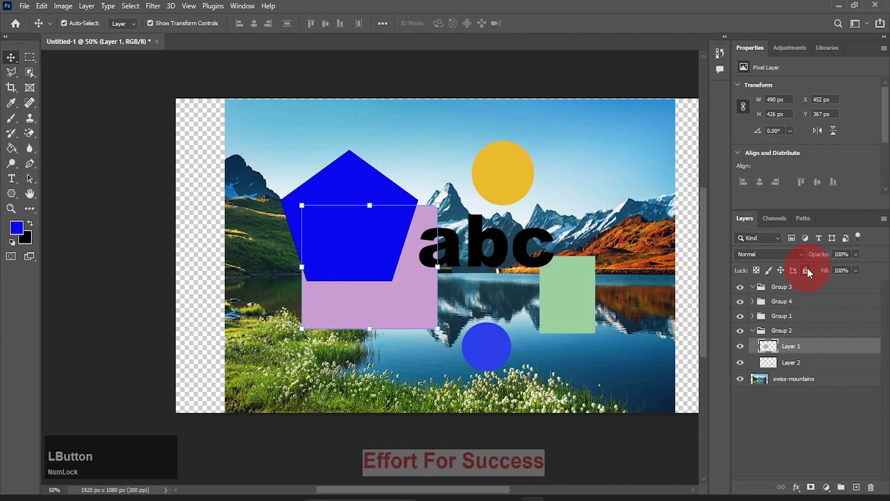
click(884, 219)
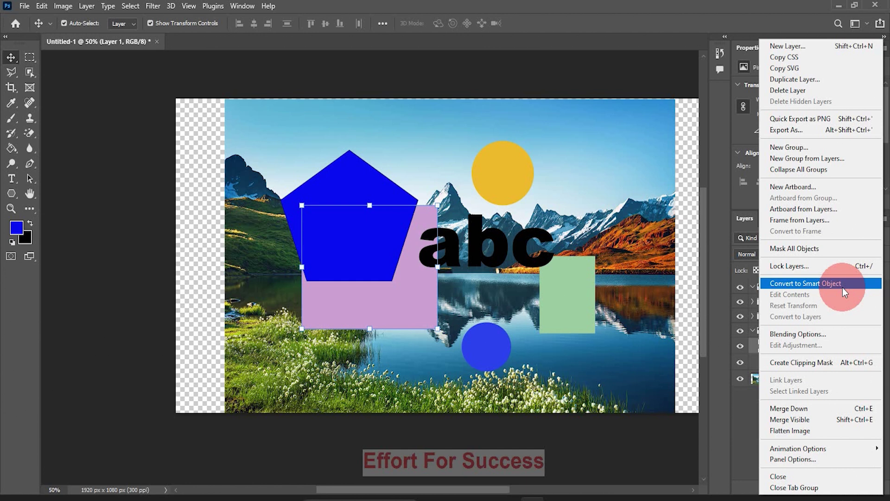
click(676, 461)
- Convert the swiss-mountains layer to a smart object
click(794, 379)
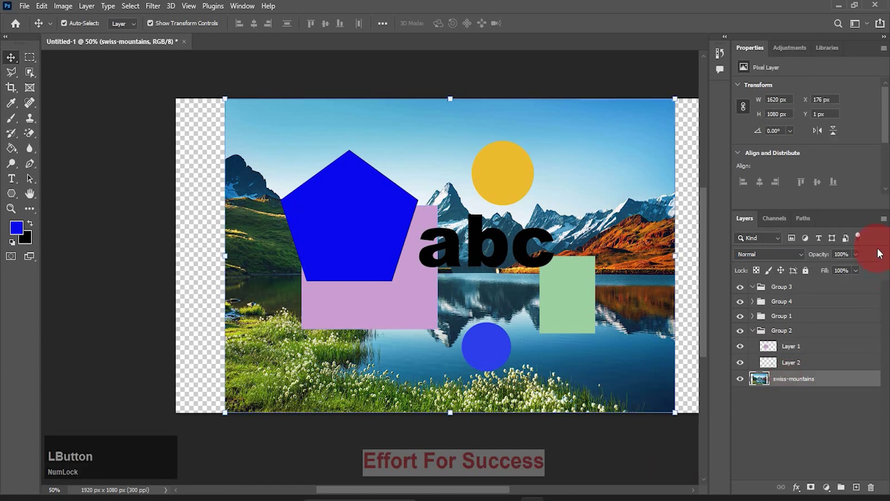
click(883, 219)
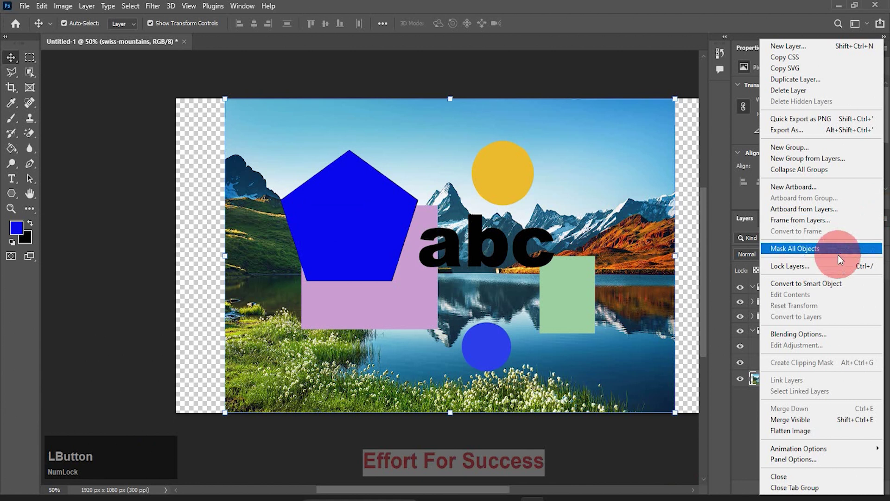
click(830, 284)
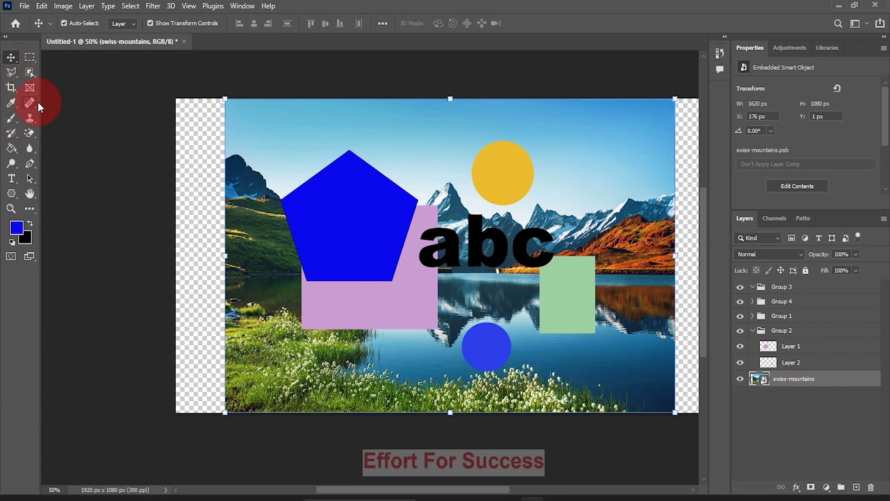
- Use the Spot Healing Brush on the sky, accept rasterizing the swiss-mountains smart object, and return to the Move tool
drag(29, 103, 72, 104)
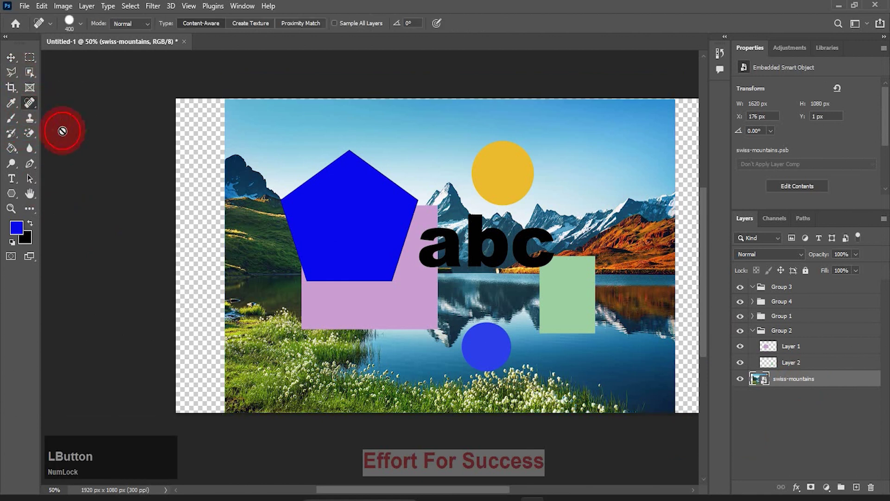
click(410, 118)
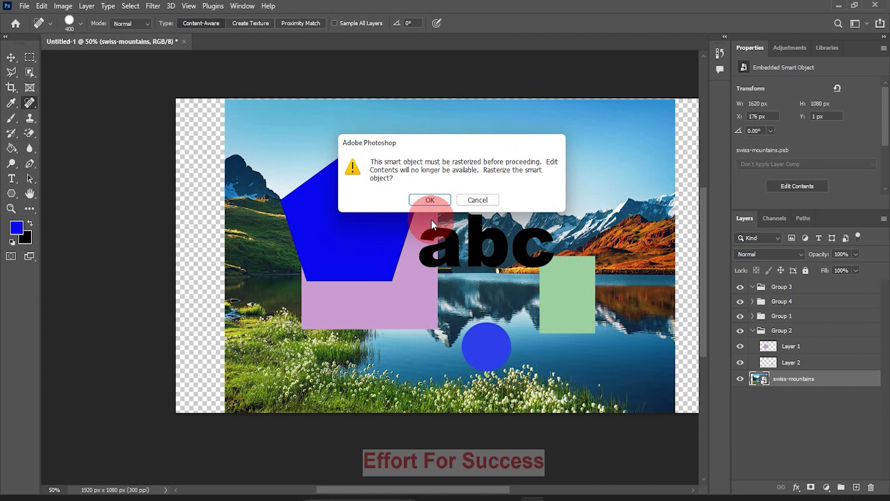
click(446, 203)
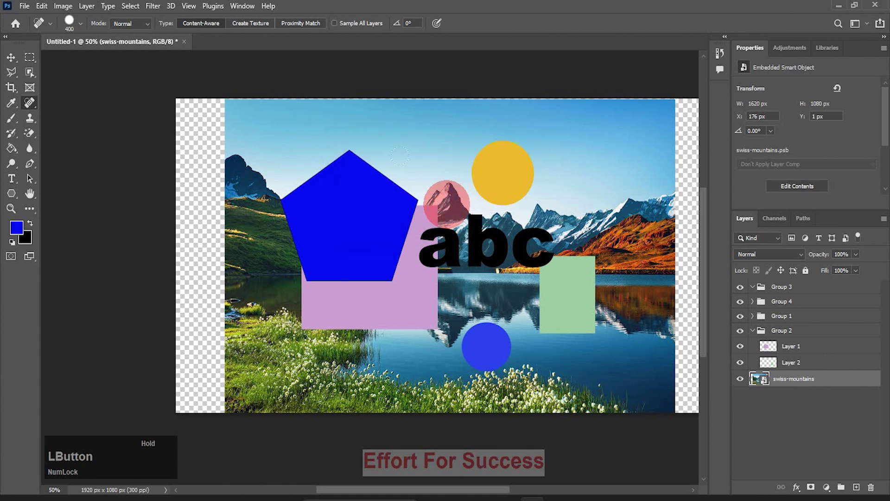
click(11, 58)
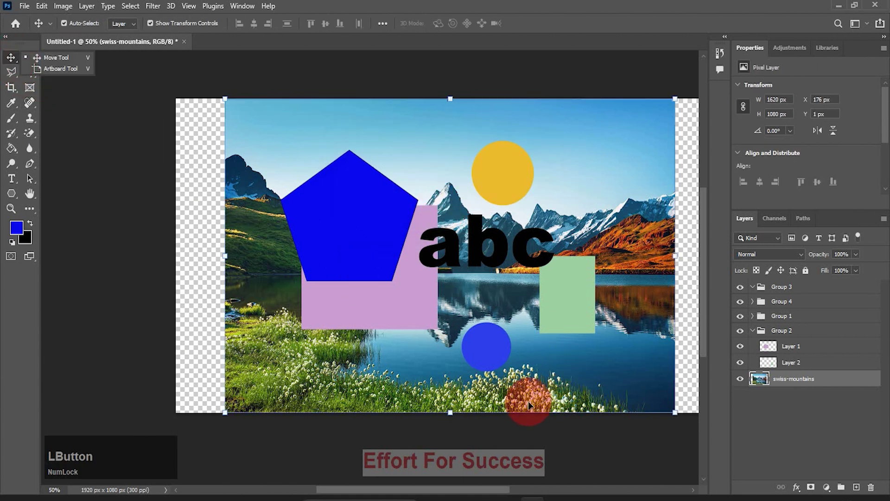
click(531, 402)
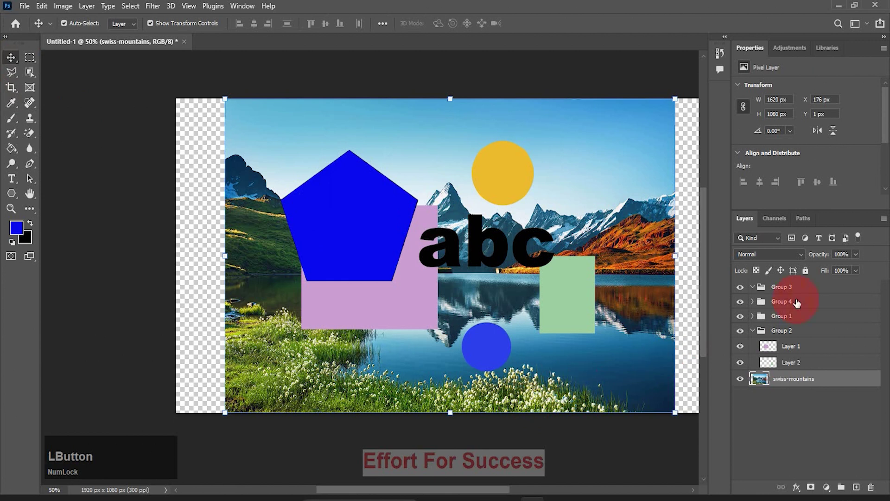
click(884, 219)
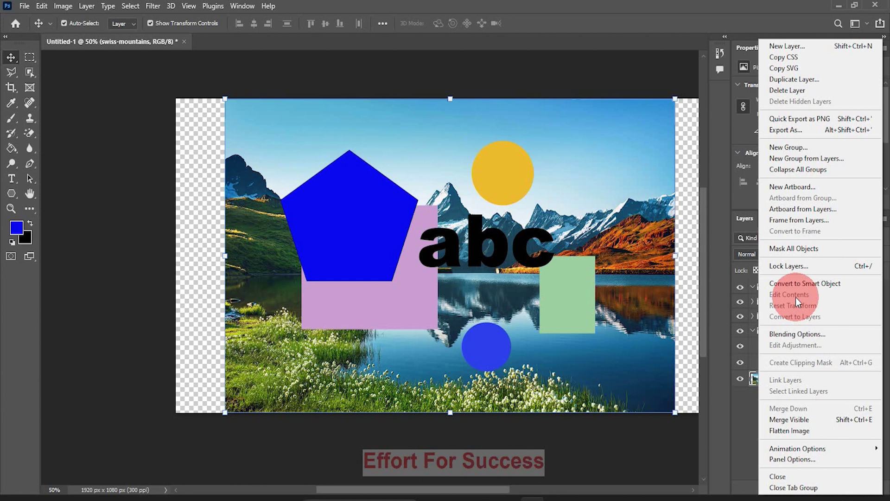
click(850, 378)
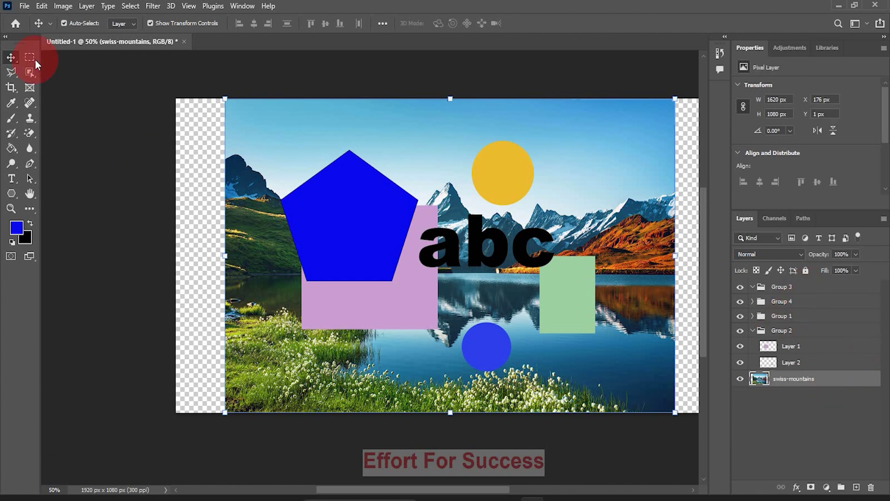
- Place the Lake-Julia21-scaled image from Downloads as a linked file above the swiss-mountains layer
click(24, 7)
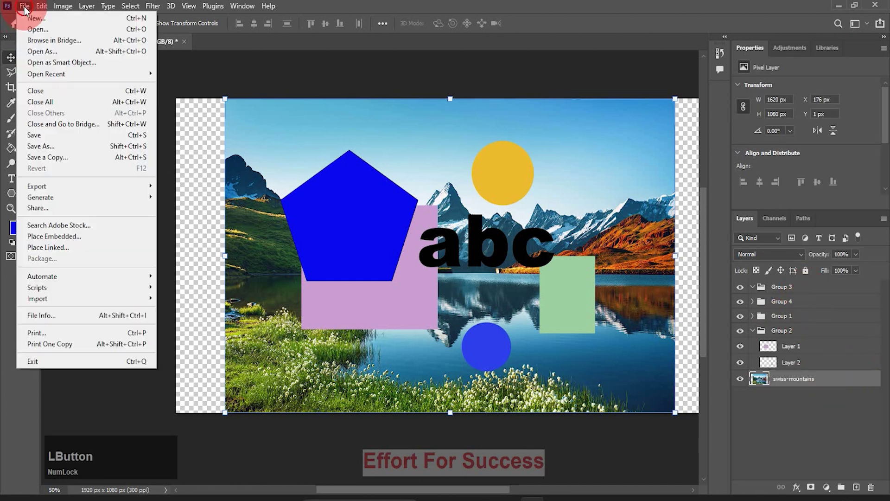
click(53, 245)
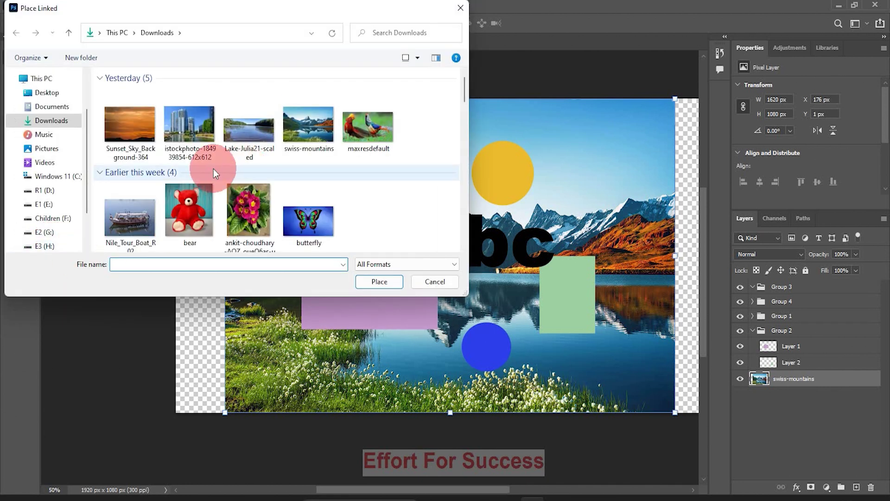
click(270, 155)
click(381, 281)
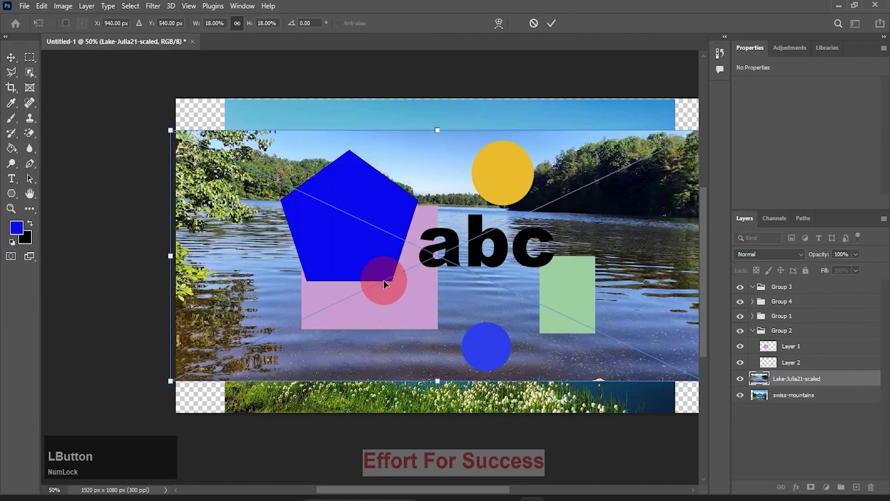
- Open the contents of the linked Lake-Julia21-scaled smart object in their own document, and close that document
click(884, 218)
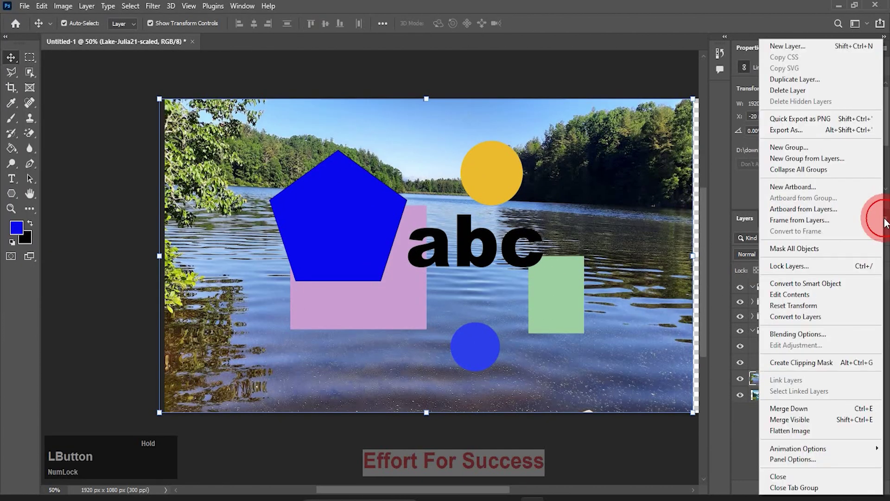
click(797, 295)
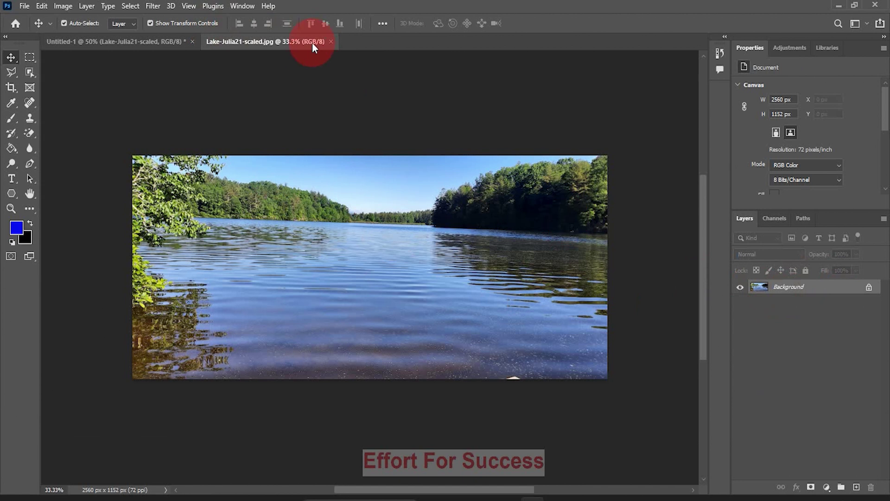
click(330, 40)
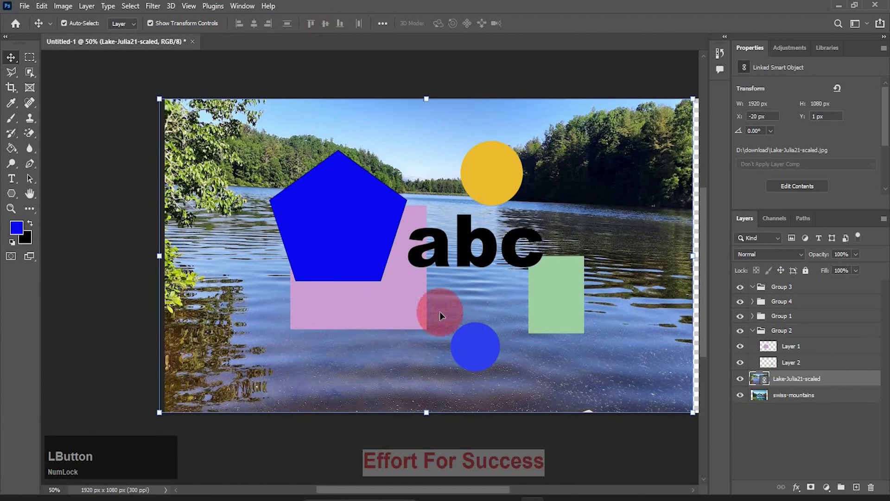
- Open the contents of the linked Lake-Julia21-scaled smart object in their own document
double_click(757, 379)
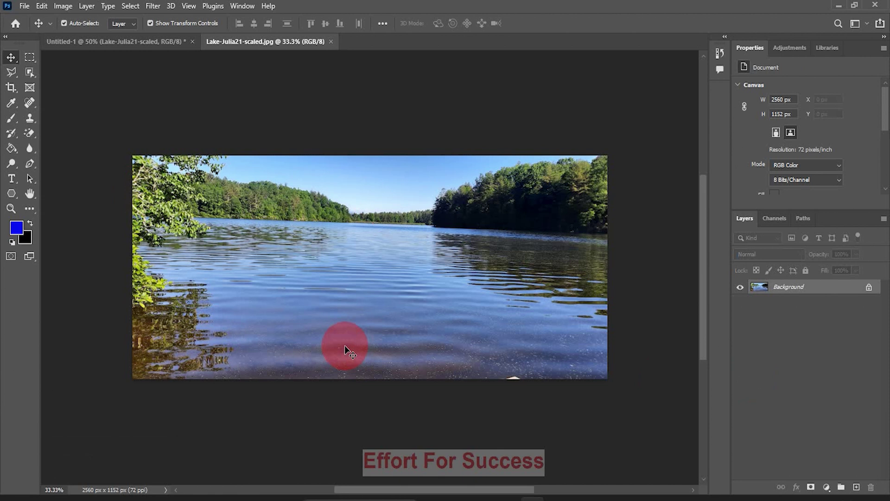
click(882, 218)
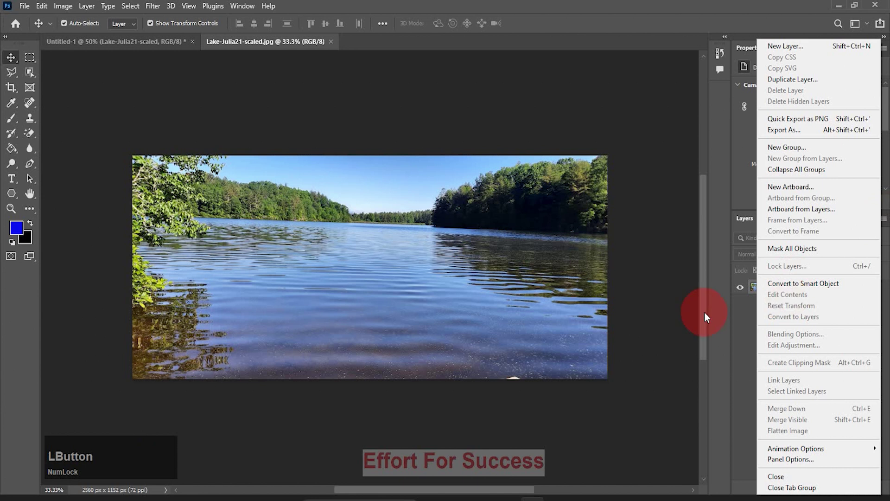
click(513, 330)
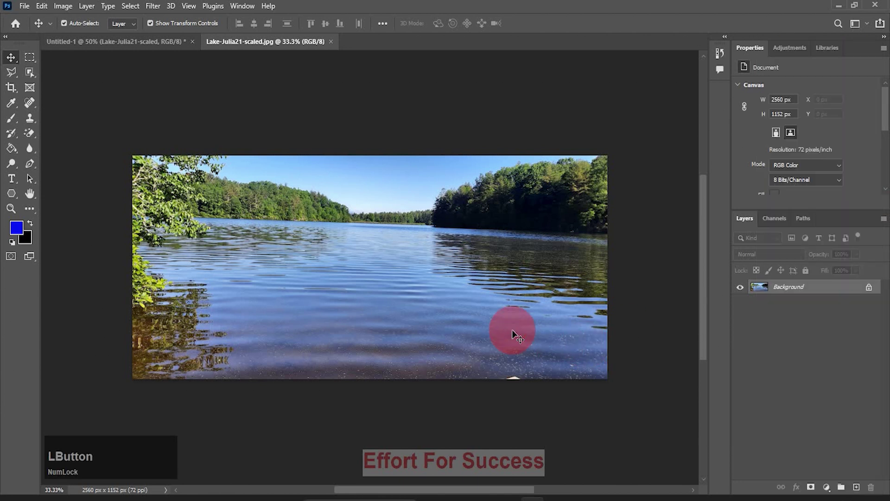
- Shift the hue of the whole lake image to +157 with a Hue/Saturation adjustment
click(62, 6)
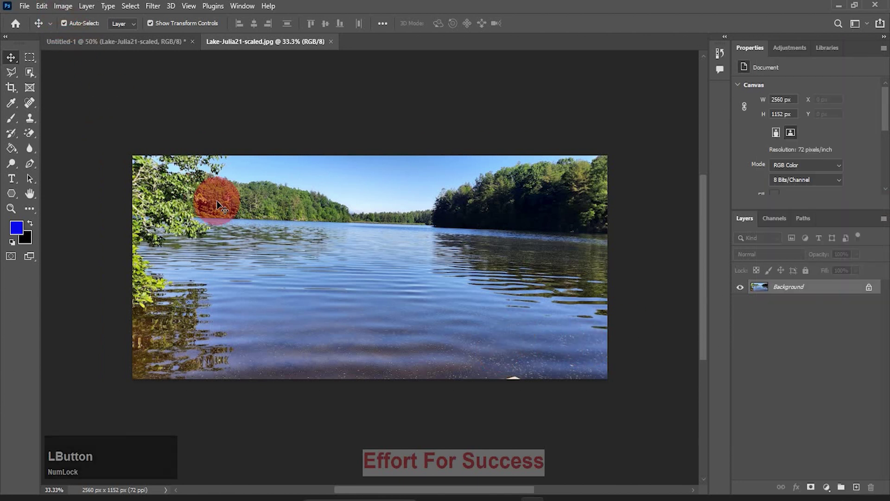
click(63, 6)
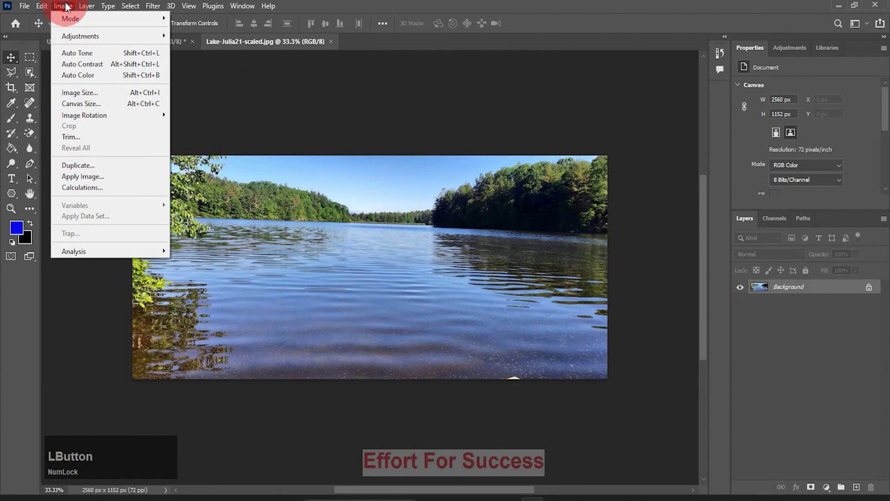
click(77, 36)
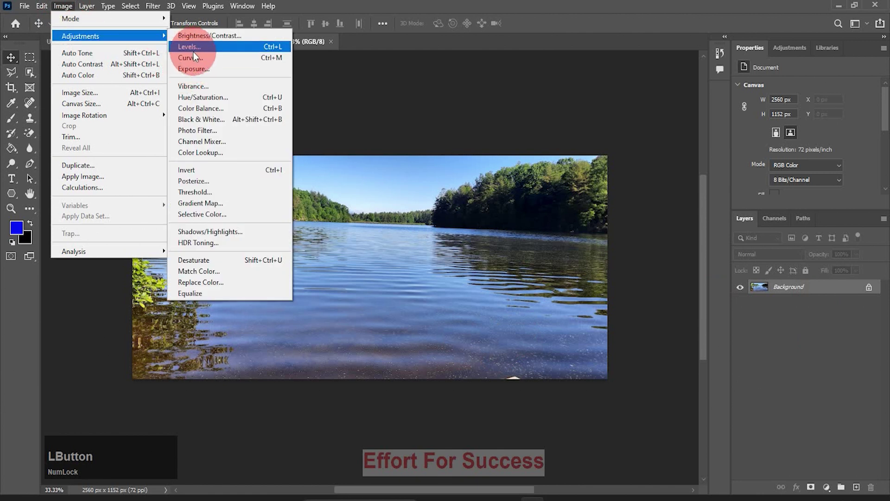
click(219, 97)
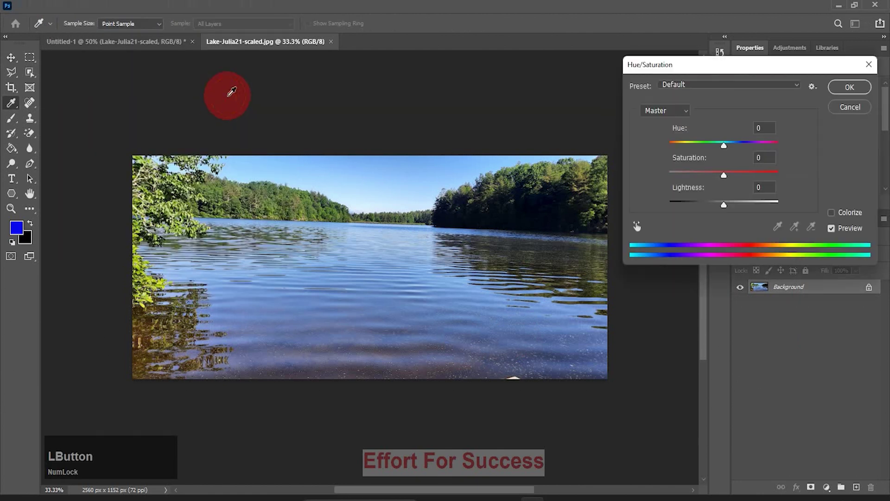
click(746, 144)
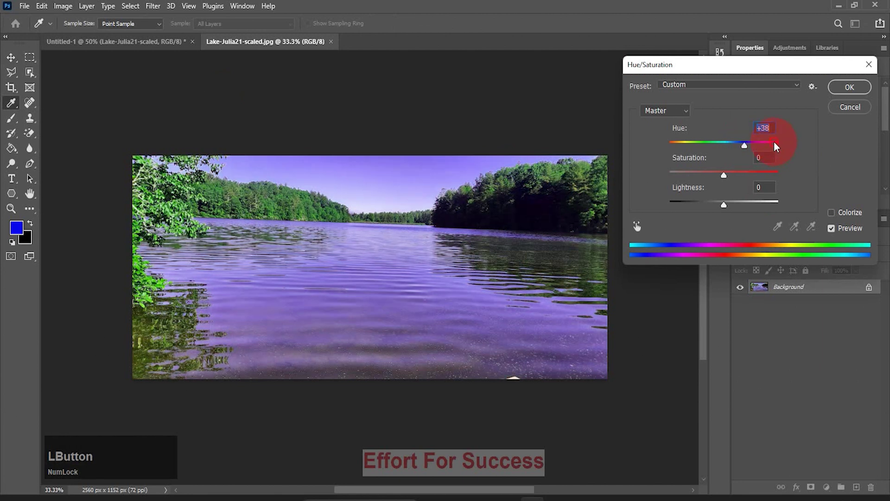
click(775, 146)
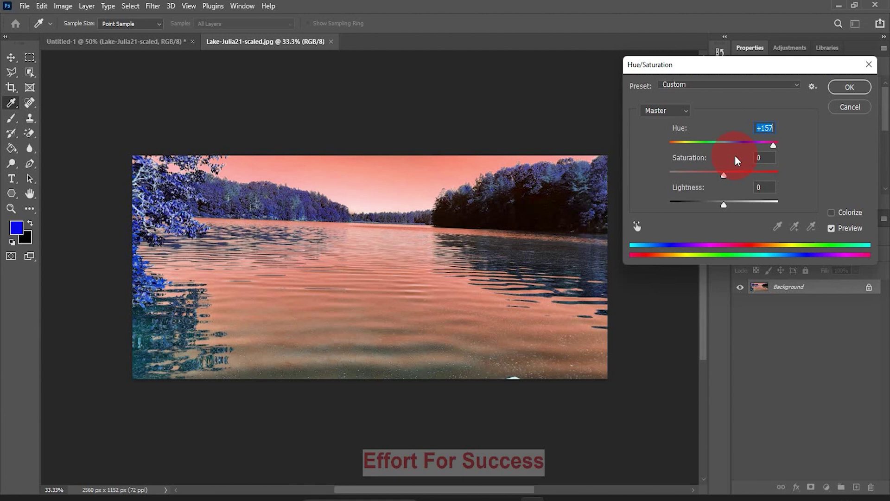
click(849, 87)
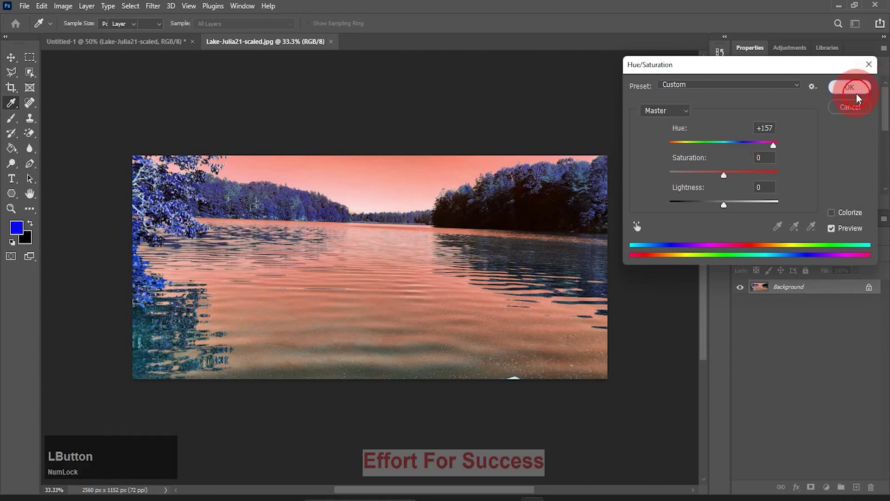
click(313, 282)
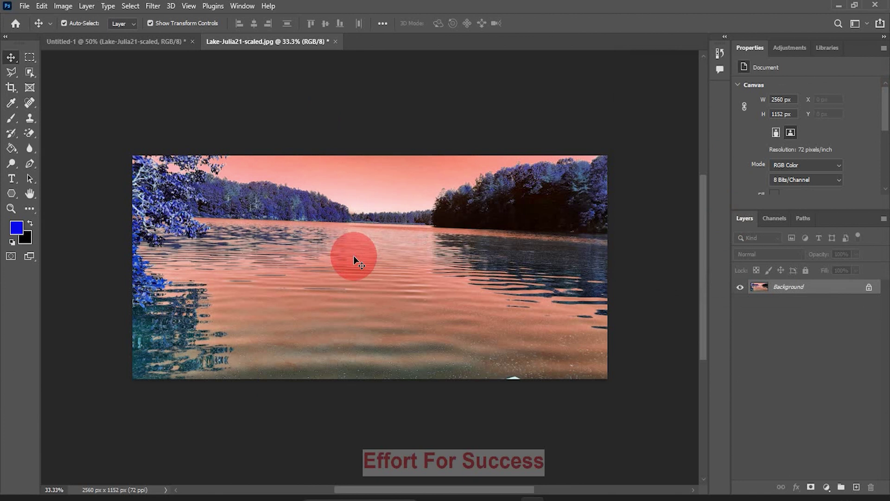
- Save the recoloured lake JPEG at quality 12 Maximum, Baseline ("Standard"), and return to Untitled-1 to move the linked lake layer slightly
click(25, 7)
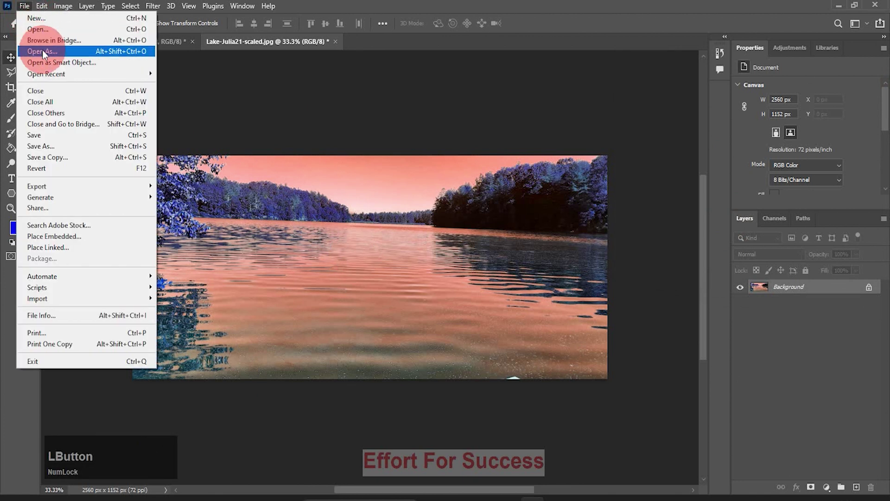
click(50, 136)
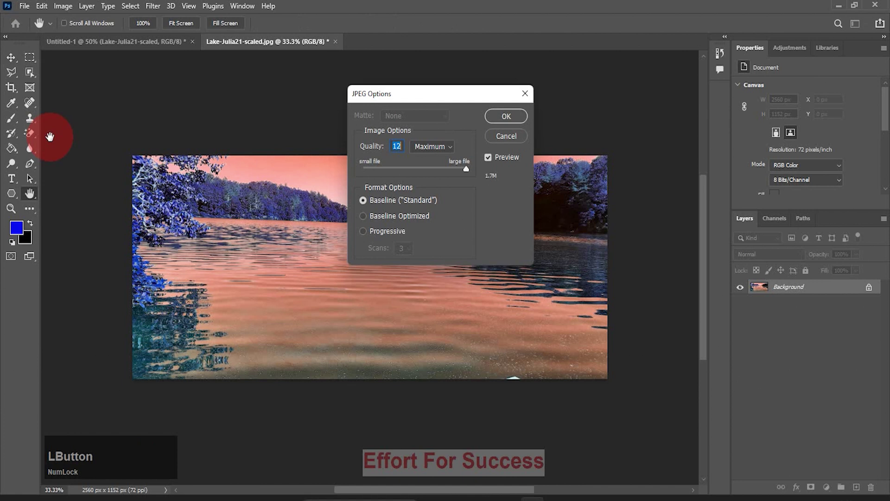
click(507, 117)
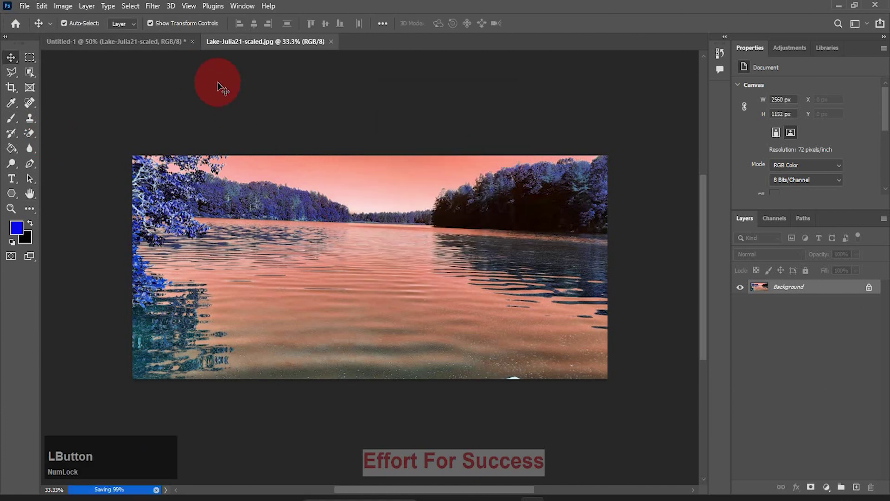
click(170, 43)
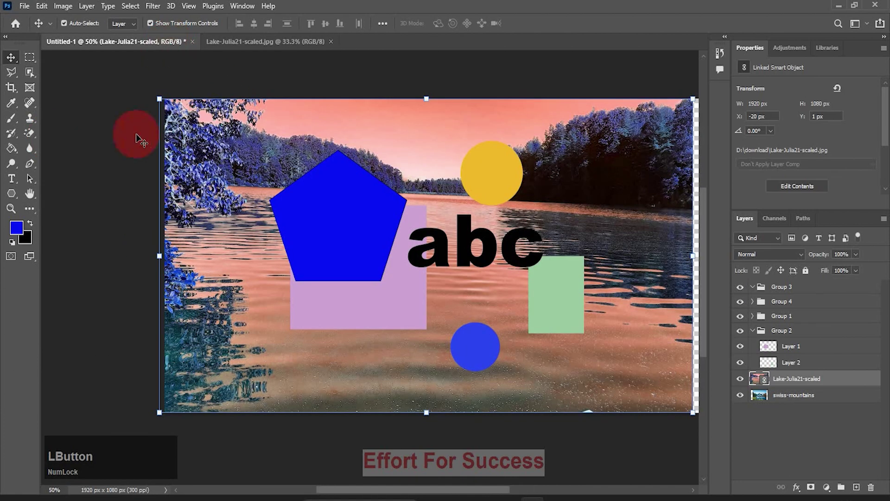
mouse_move(605, 192)
mouse_down()
mouse_move(599, 181)
mouse_move(584, 260)
mouse_move(616, 195)
mouse_up()
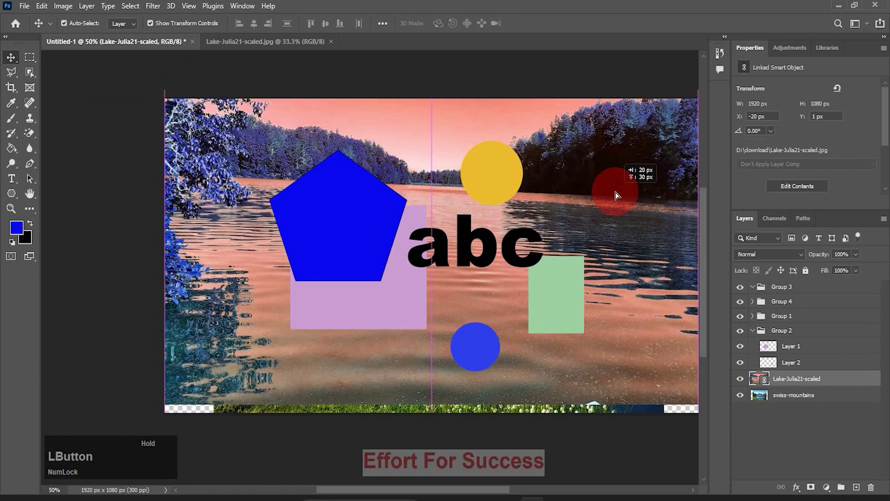
- Place the Lake-Julia21-scaled image from the Downloads folder as a linked file
click(24, 6)
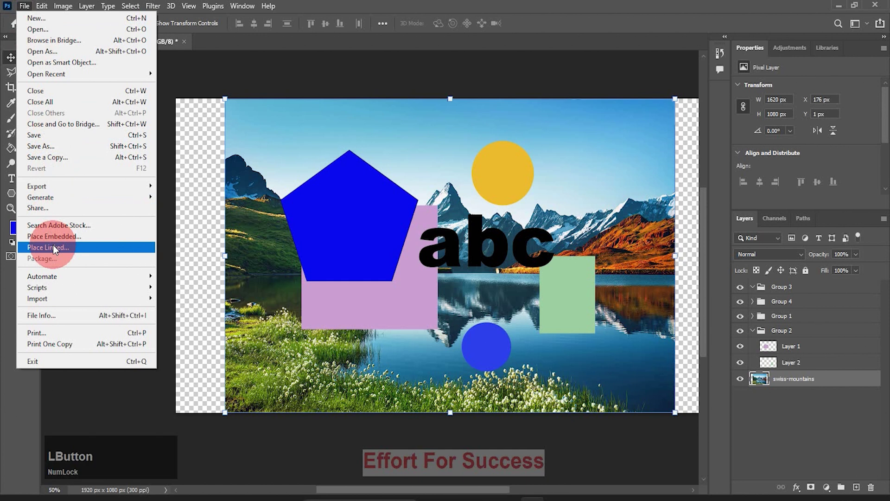
click(54, 249)
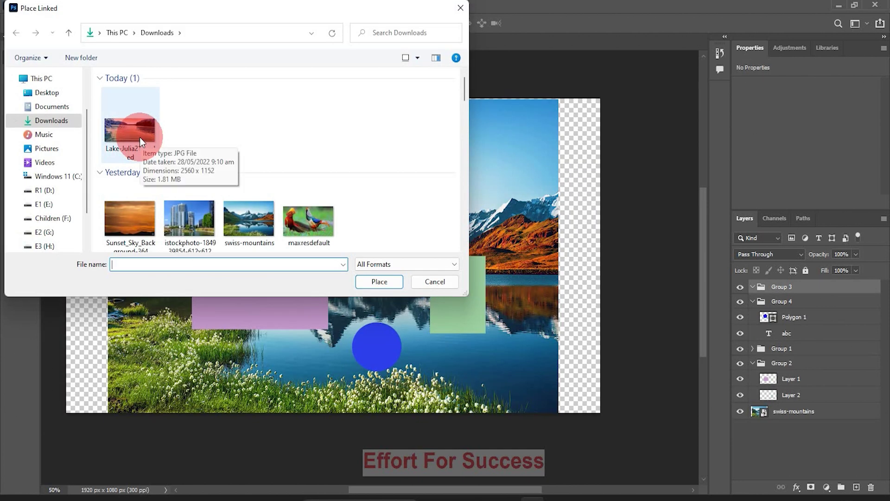
click(121, 122)
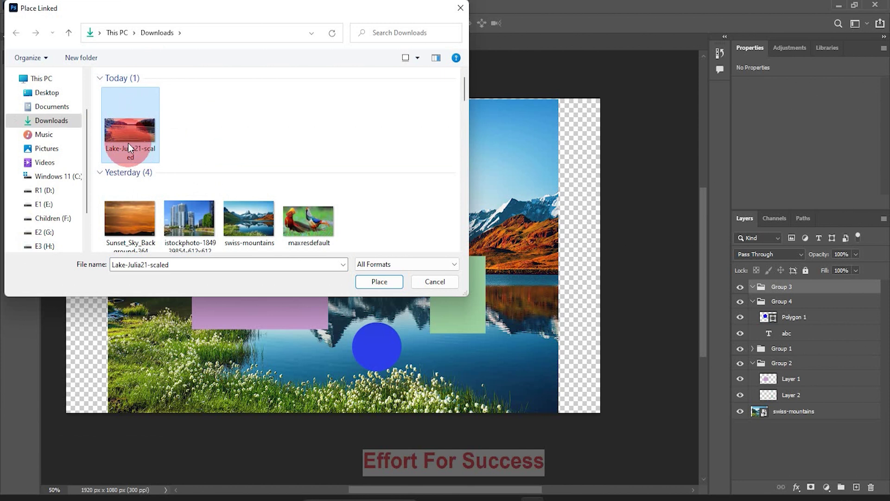
double_click(128, 143)
click(611, 203)
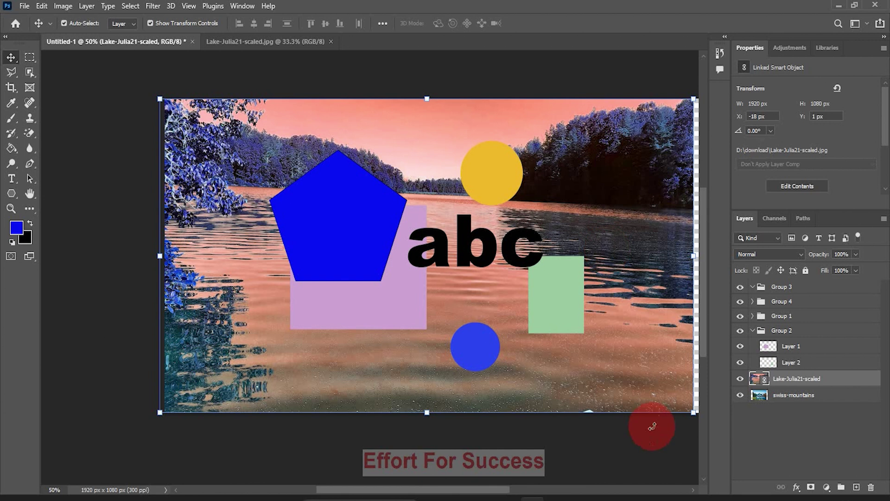
- Delete the linked Lake-Julia21-scaled layer and select the swiss-mountains layer
click(816, 385)
drag(815, 385, 870, 490)
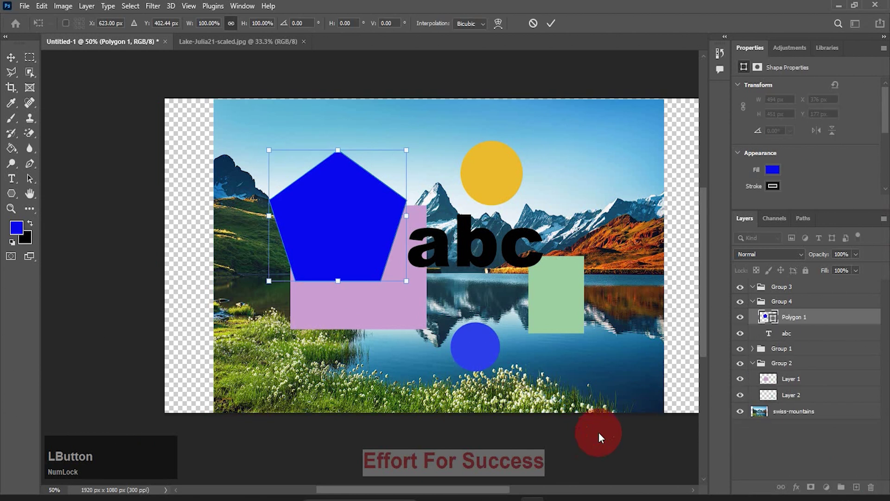
click(781, 414)
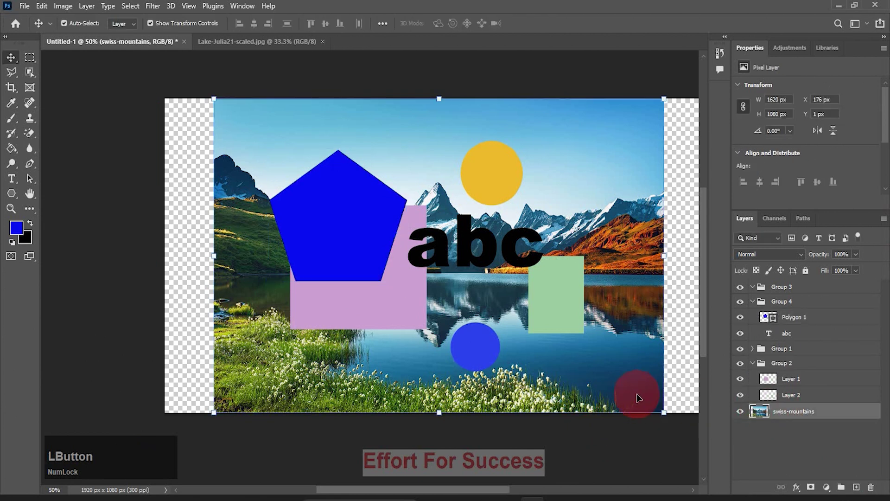
- Convert the swiss-mountains layer to a smart object and scale it down proportionally to about 42.25%
click(884, 218)
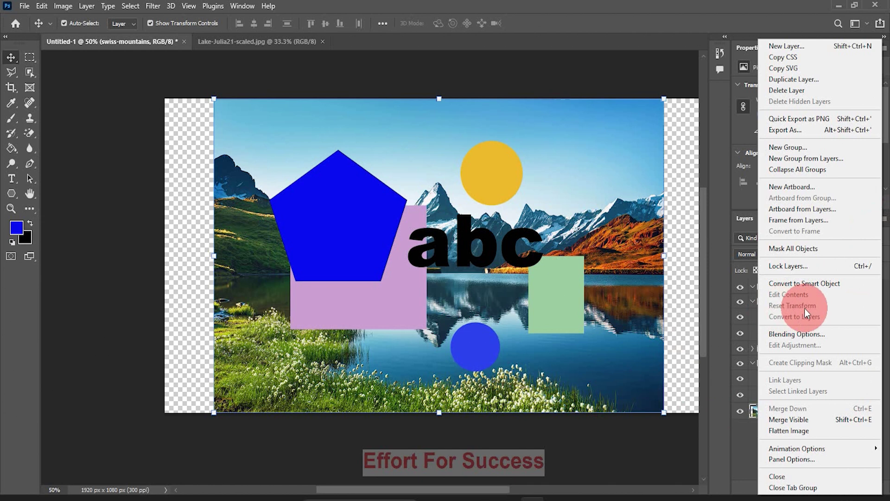
click(815, 282)
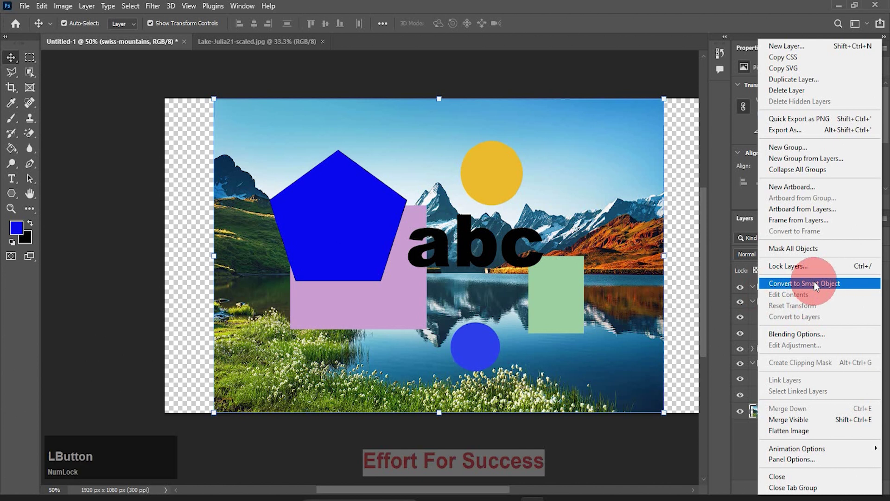
drag(664, 412, 404, 230)
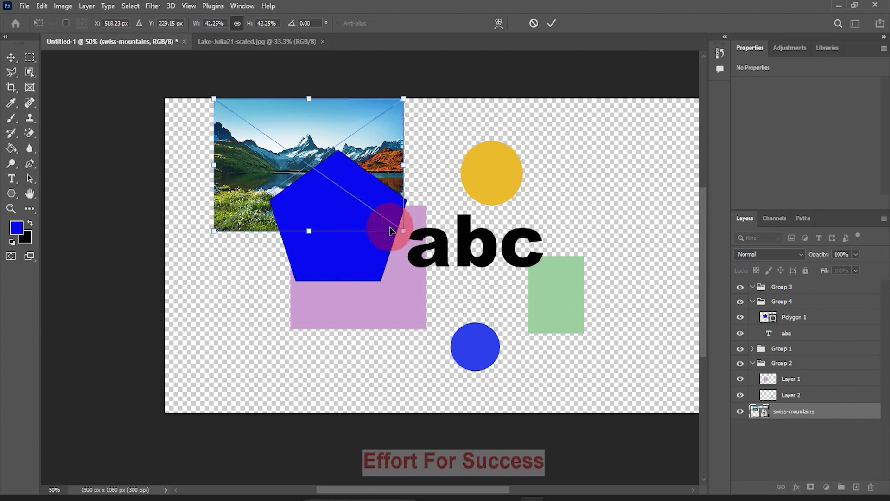
click(65, 131)
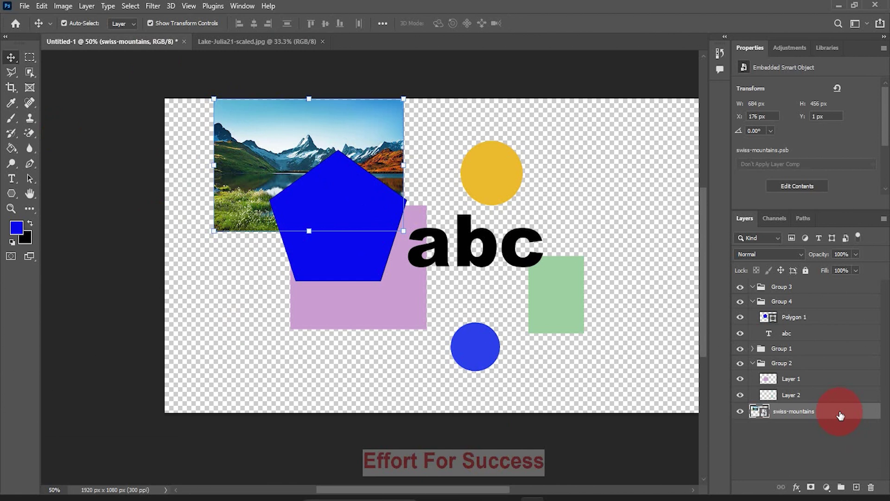
- Reset the transform of the swiss-mountains smart object and move it back over the canvas to about X 132 px, Y 0 px
click(884, 218)
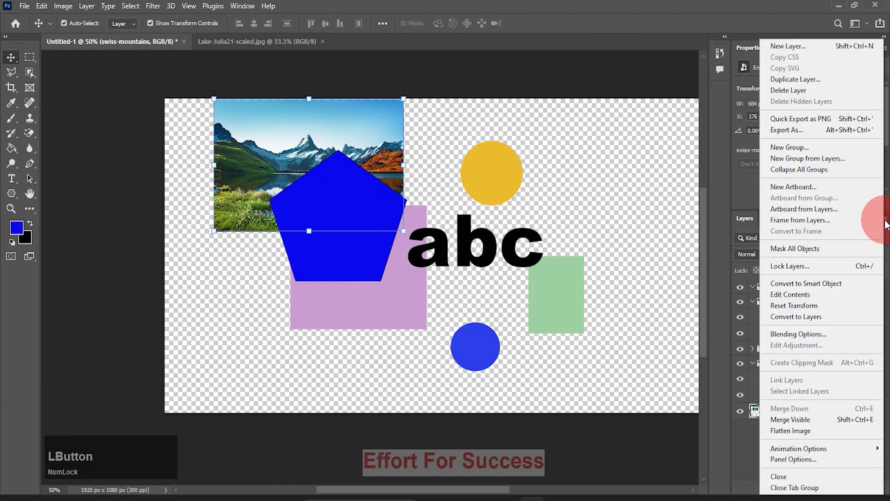
click(795, 307)
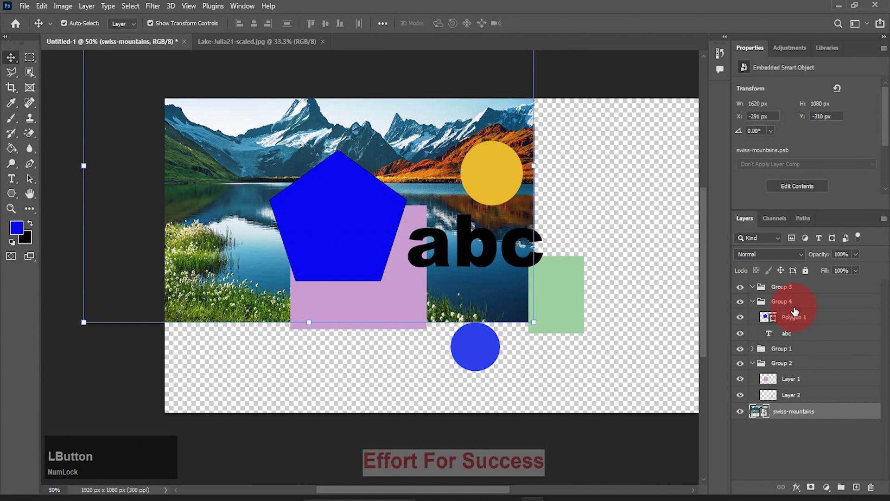
drag(438, 138, 556, 228)
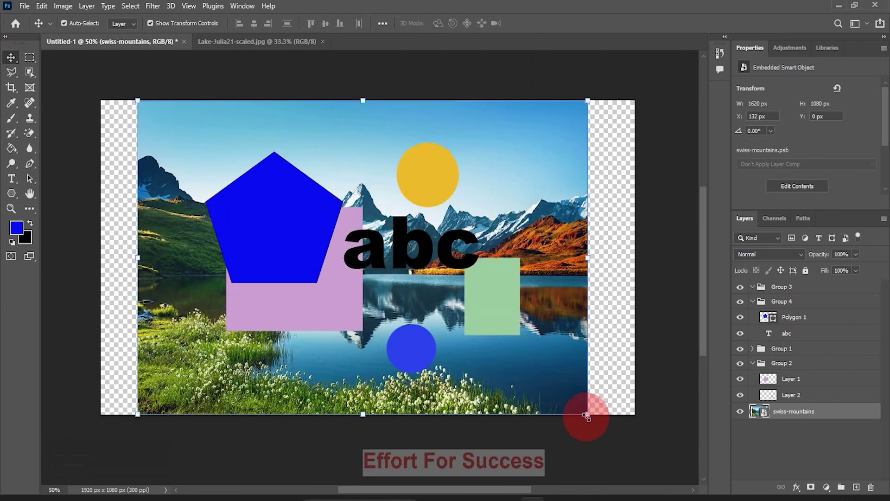
- Enlarge the swiss-mountains smart object to about 2304 × 1537 px, and reset its transform
drag(587, 417, 690, 459)
click(273, 306)
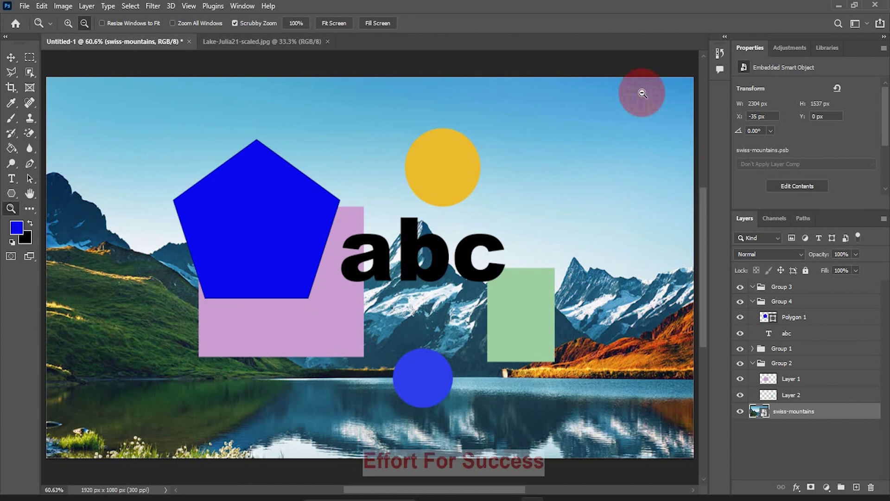
click(884, 218)
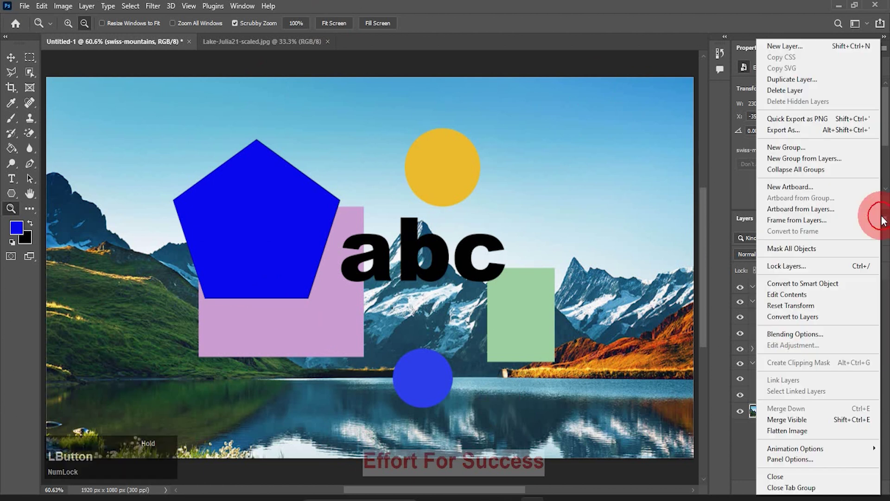
click(791, 304)
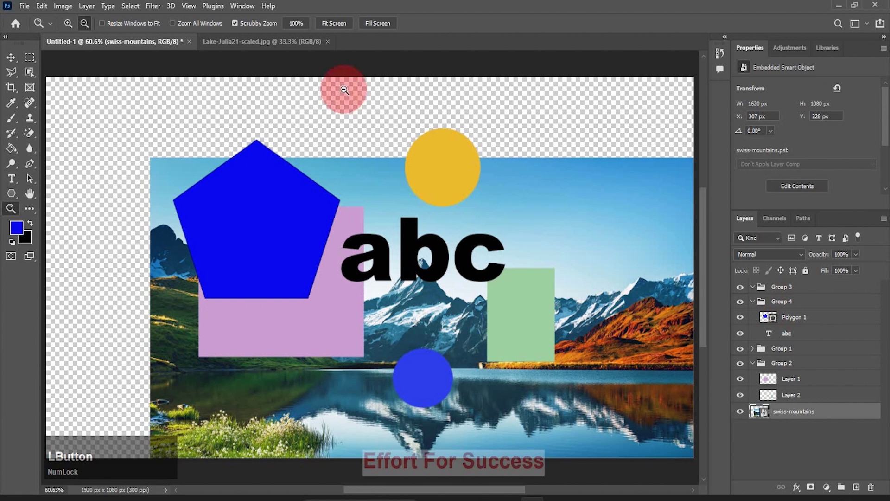
- Move the swiss-mountains smart object to about X 150 px, Y 1 px so it spans the canvas height
click(11, 57)
drag(544, 430, 489, 352)
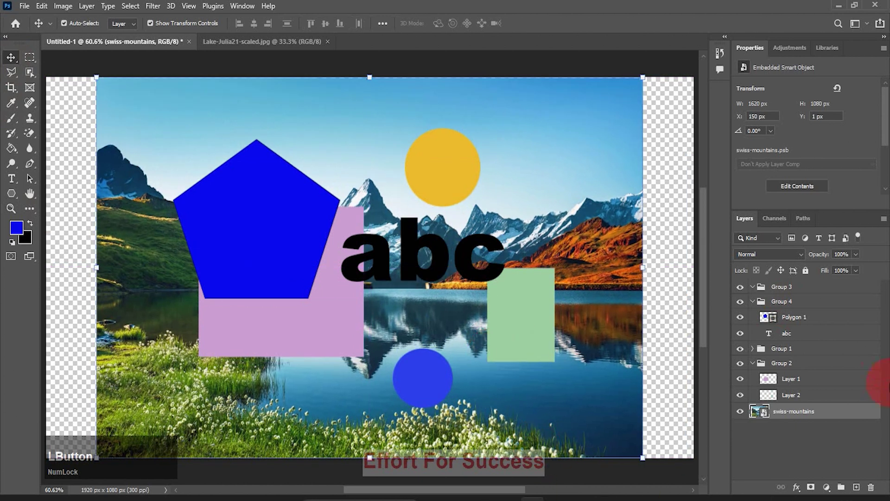
key(ctrl+minus)
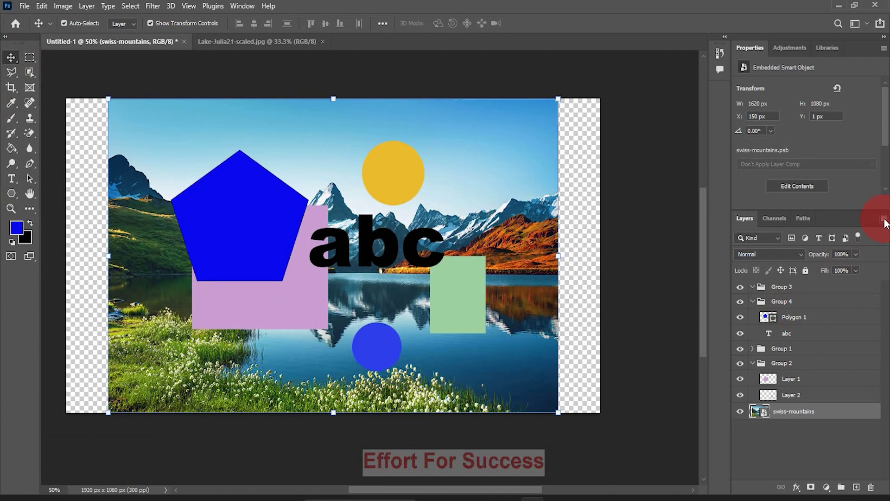
click(884, 218)
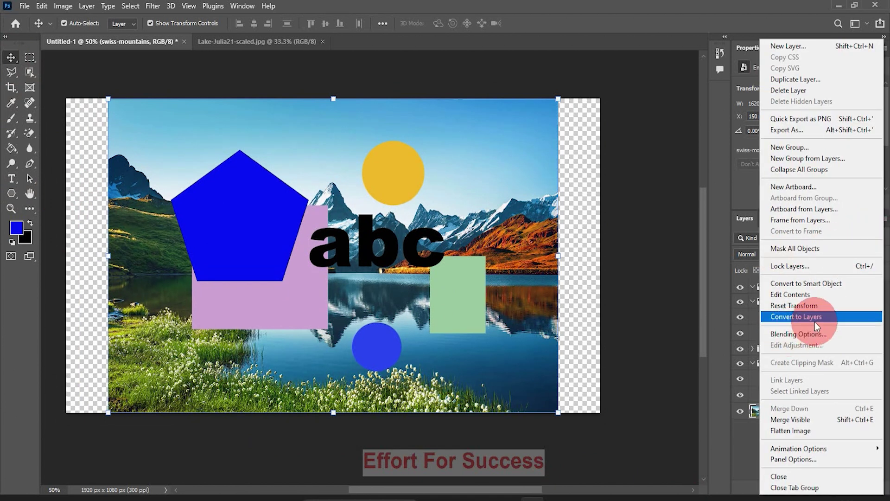
click(659, 323)
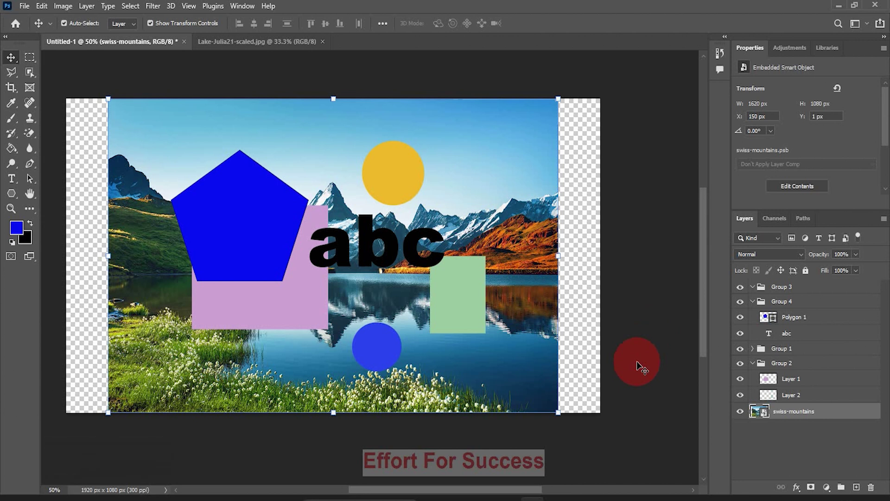
- Place the Lake-Julia21-scaled image from Downloads as a linked smart object above Group 3
click(803, 287)
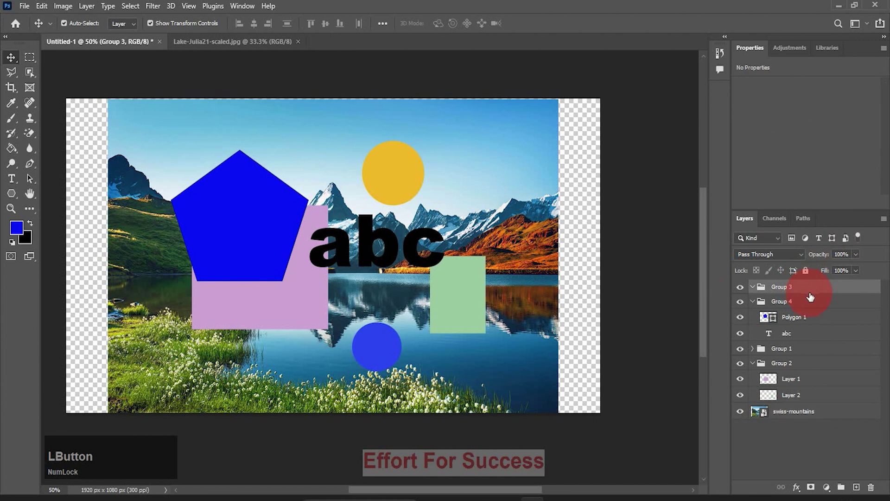
click(26, 6)
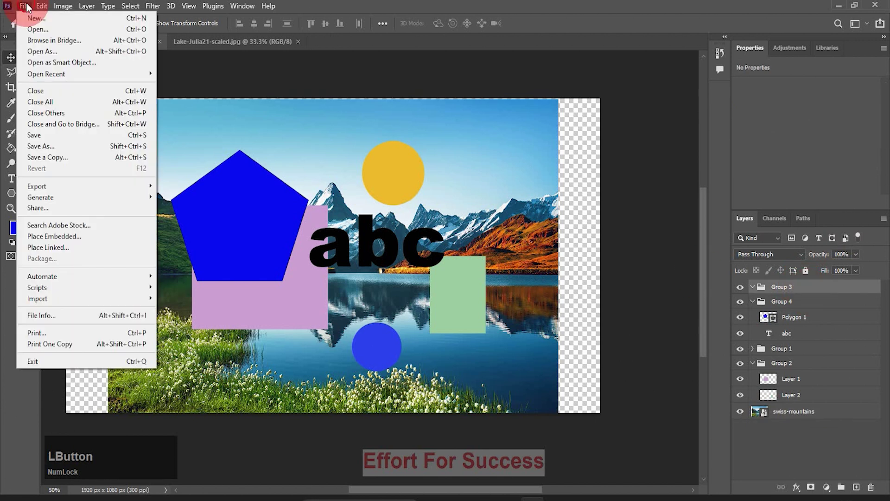
click(29, 243)
click(160, 108)
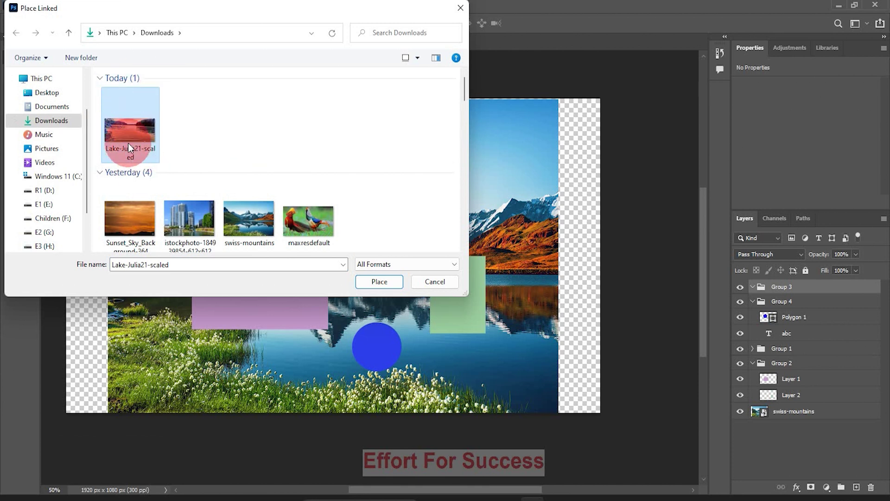
click(390, 280)
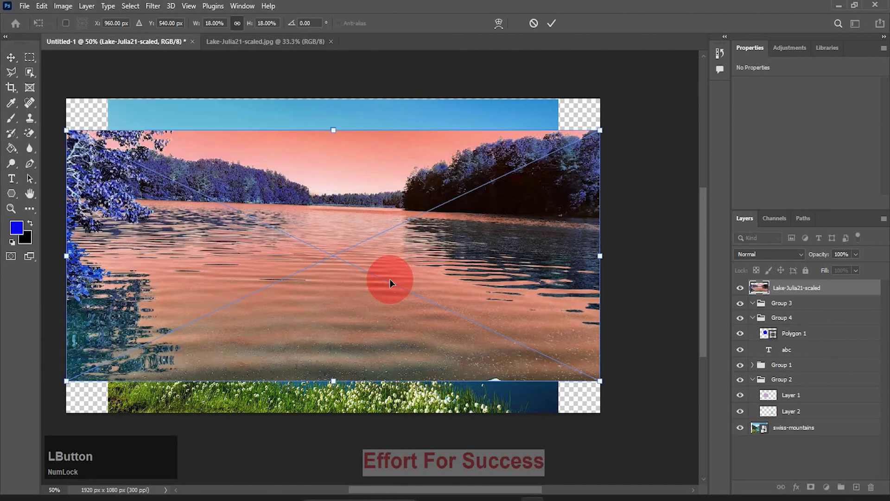
click(747, 324)
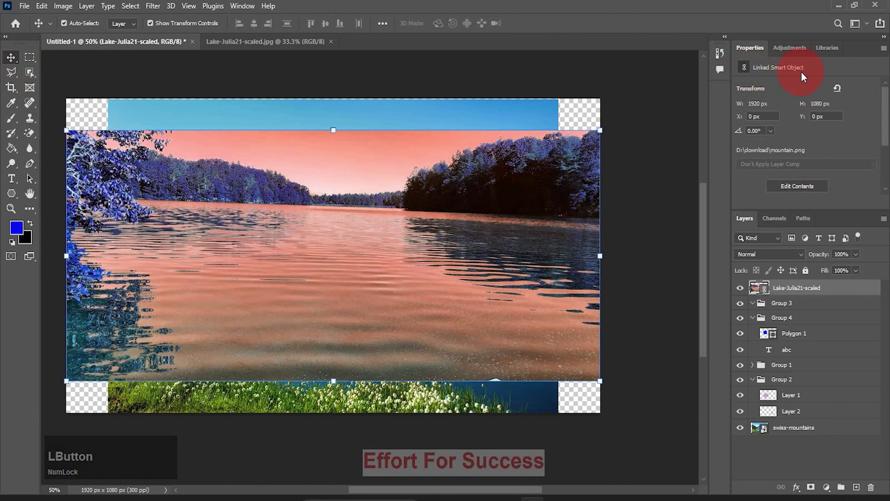
- Convert the linked Lake-Julia21-scaled smart object to layers, retaining its transforms, and delete the resulting layer
click(884, 218)
click(805, 318)
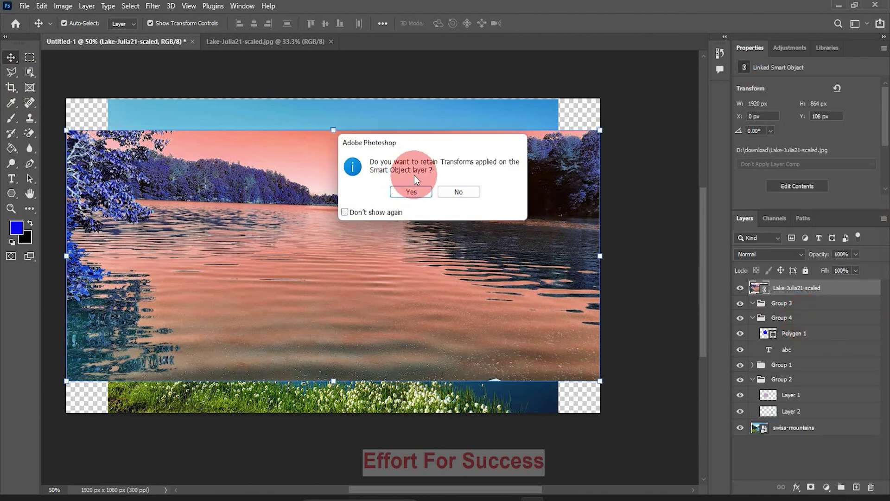
click(412, 191)
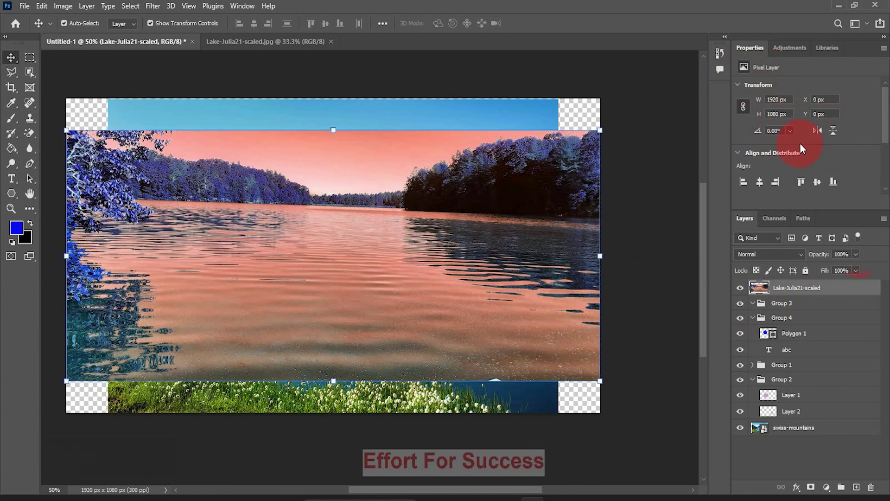
click(838, 289)
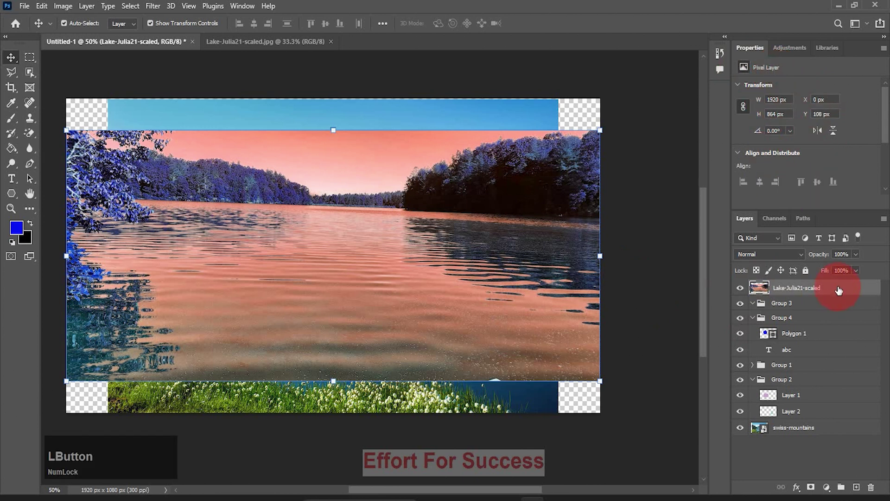
key(Delete)
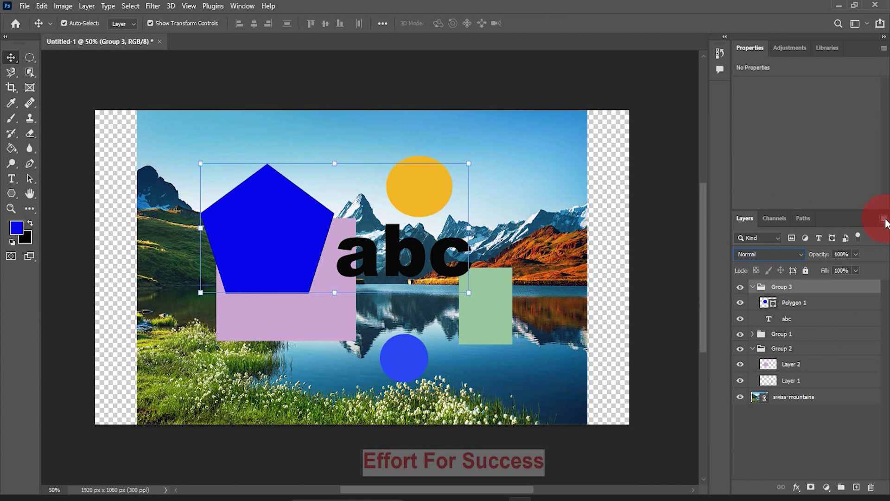
- Examine where the Blending Options command, the layer styles and the blend modes are offered for Group 3, leaving the mode at Normal
click(884, 218)
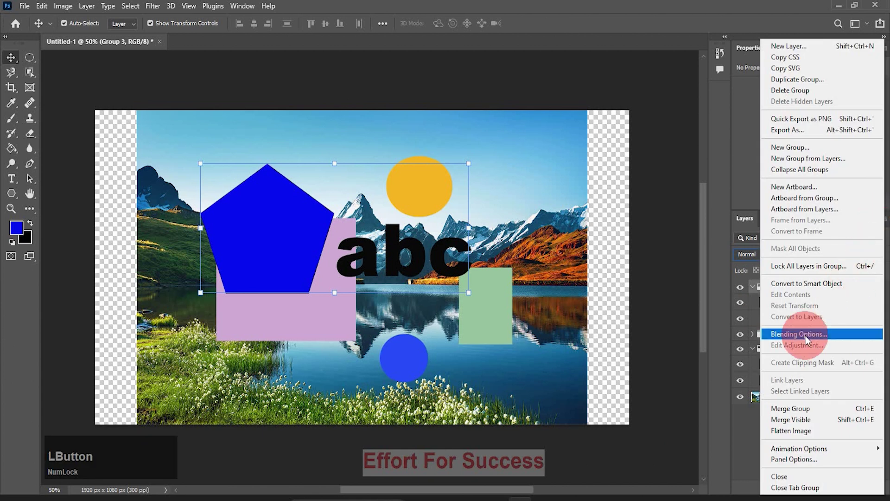
click(750, 436)
click(796, 488)
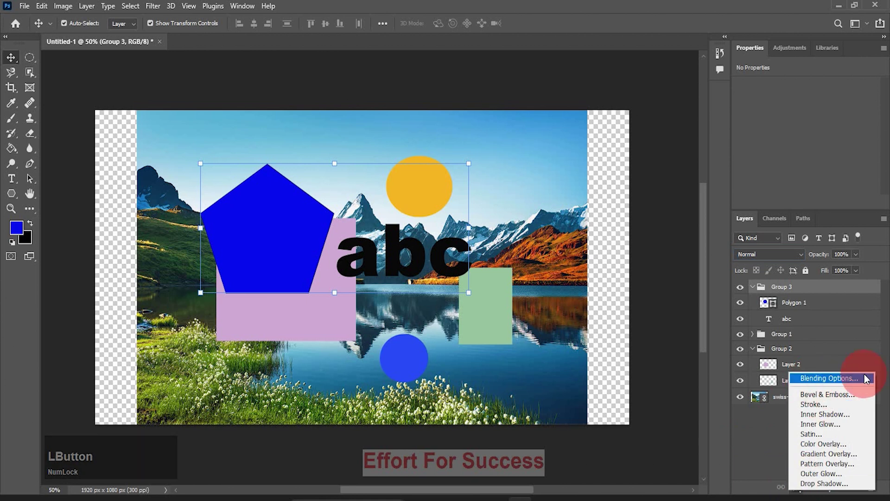
click(804, 256)
click(802, 255)
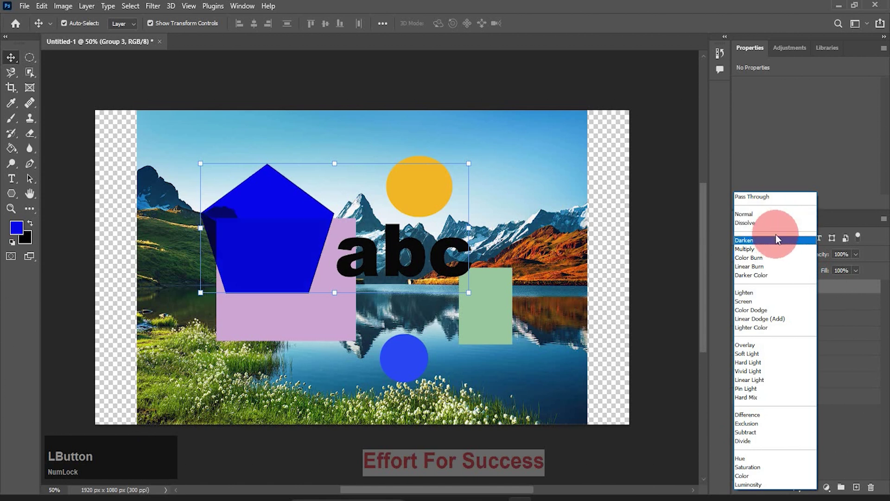
click(770, 214)
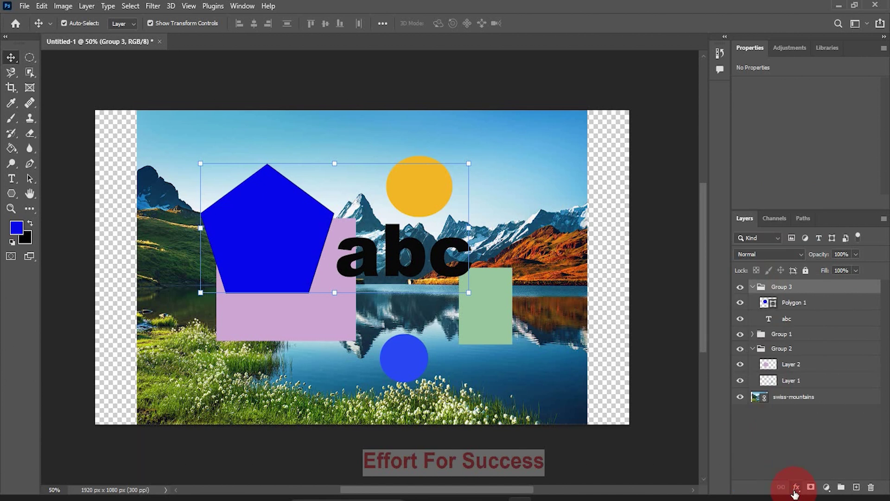
click(796, 487)
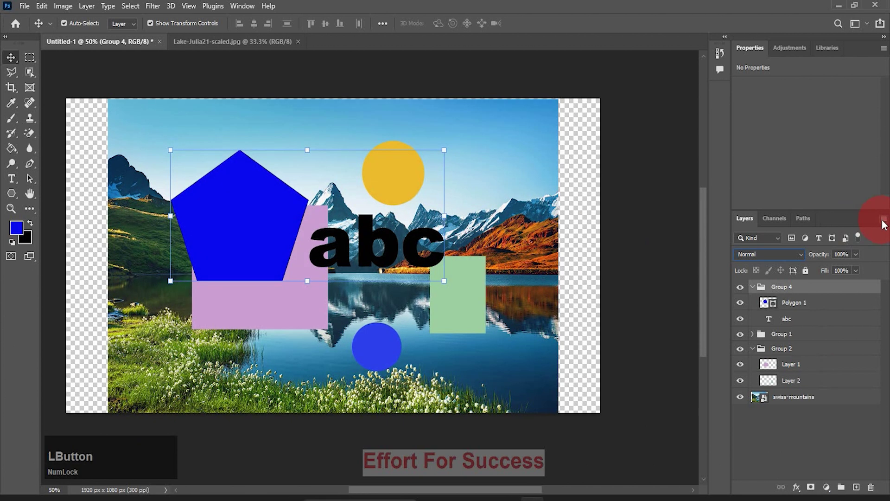
click(884, 218)
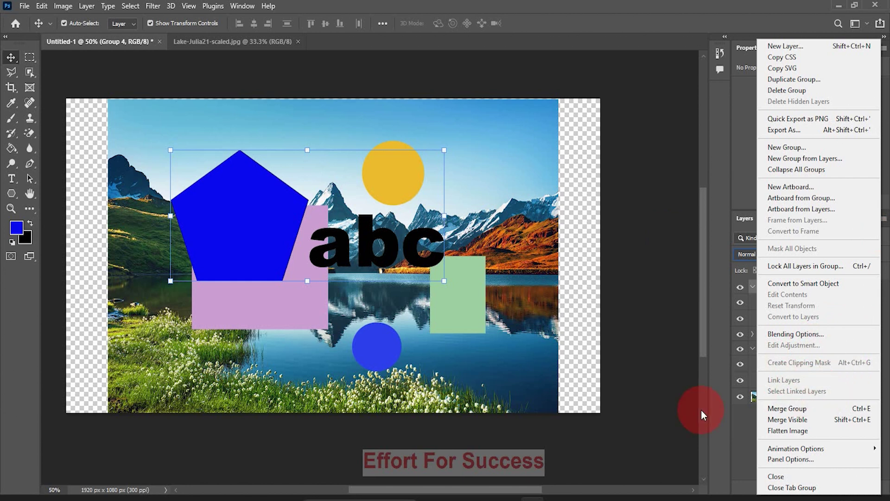
click(641, 405)
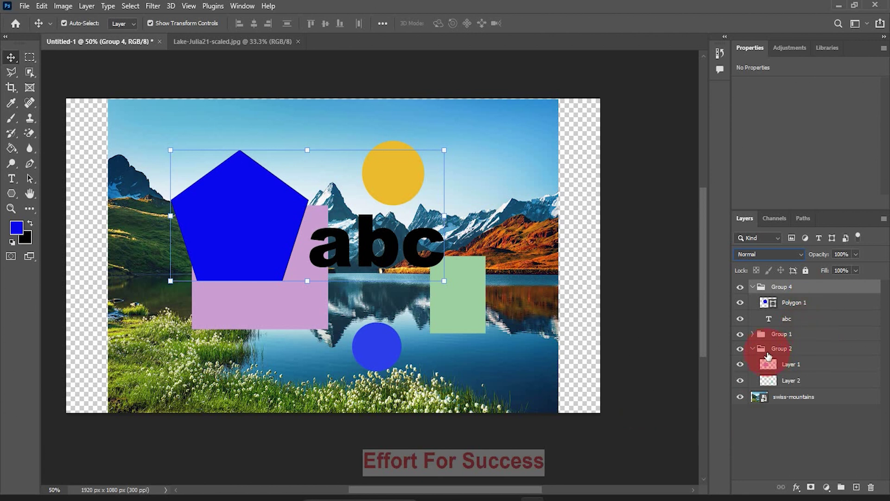
- Link Layer 1, Layer 2 and the swiss-mountains layer together
click(791, 371)
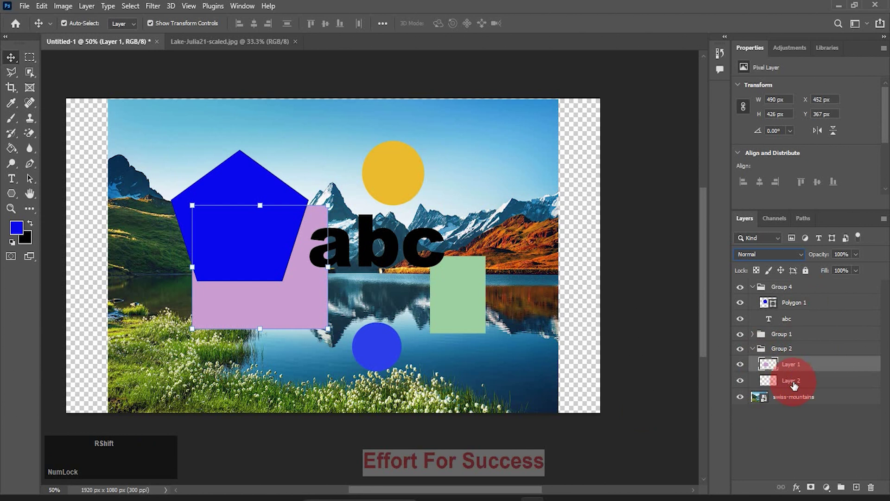
shift+click(799, 383)
shift+click(807, 398)
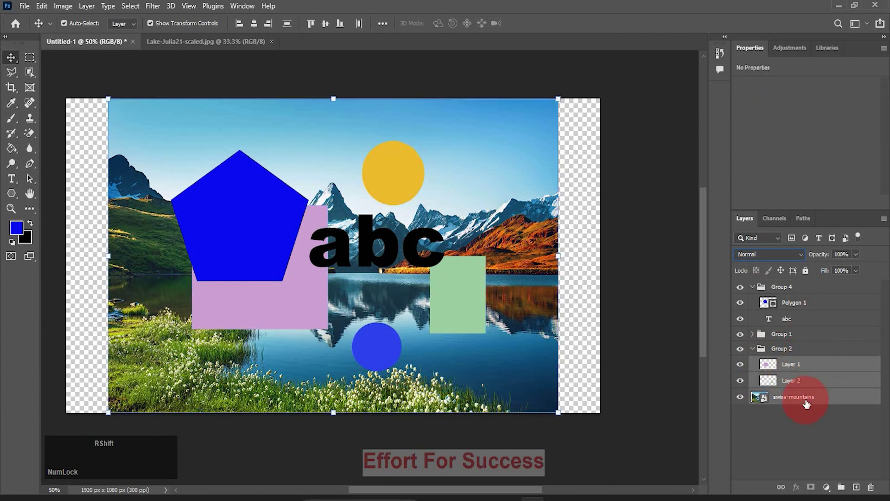
click(883, 218)
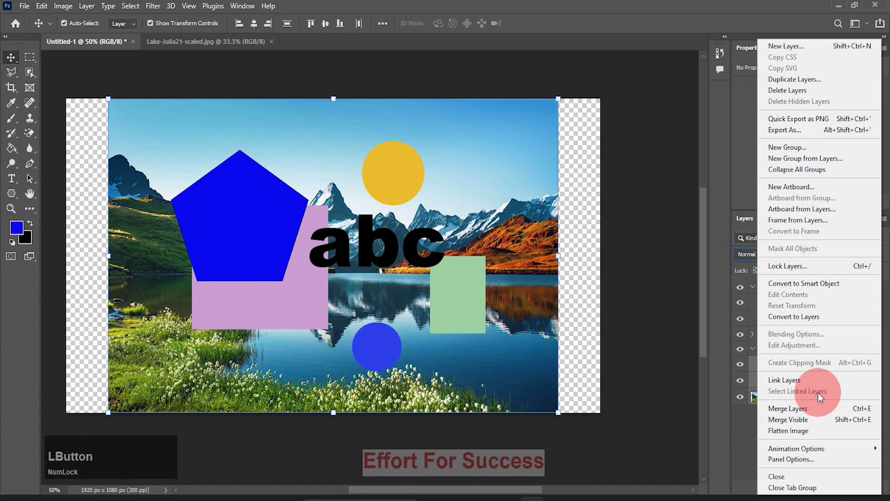
click(796, 380)
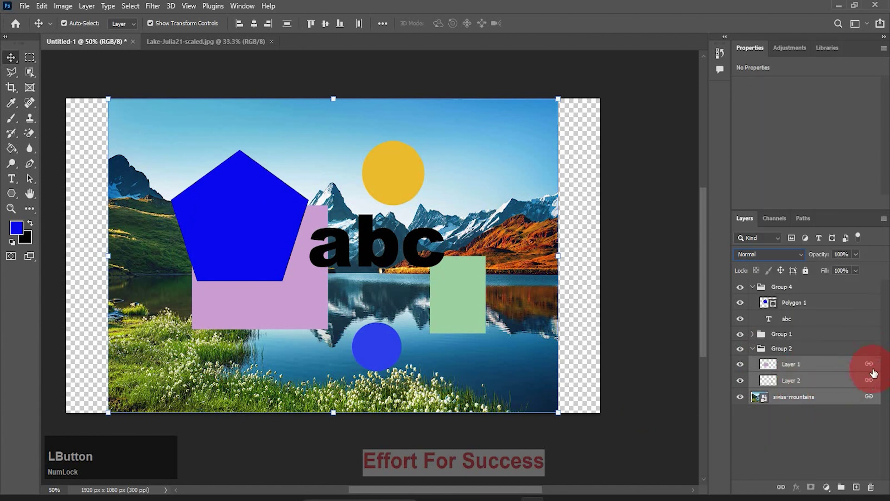
- Clear the selection and use Select Linked Layers to select every layer linked to Layer 1
click(674, 371)
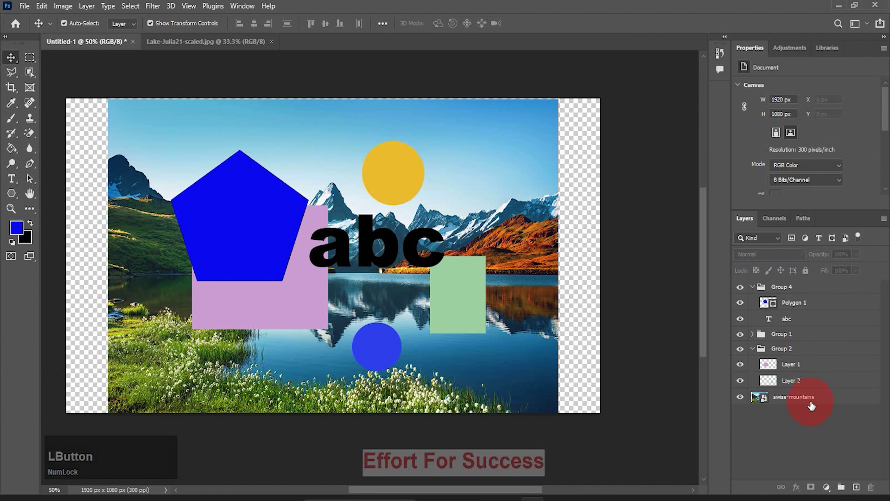
click(809, 369)
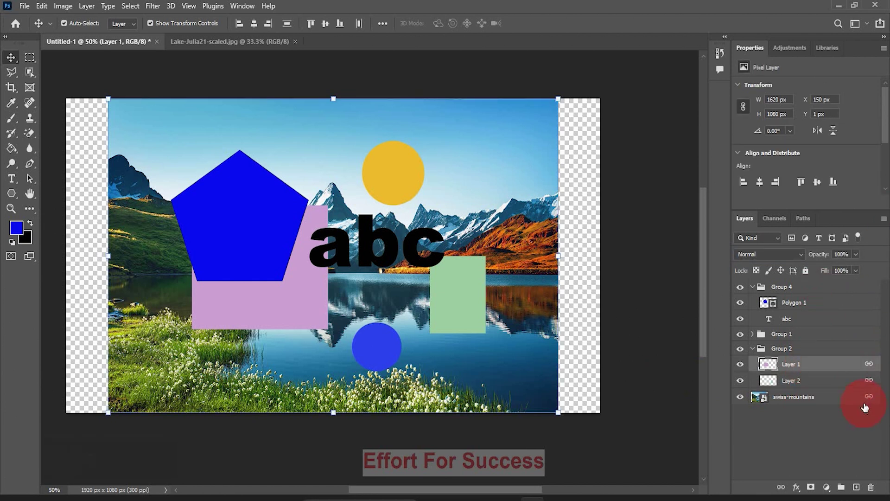
click(883, 220)
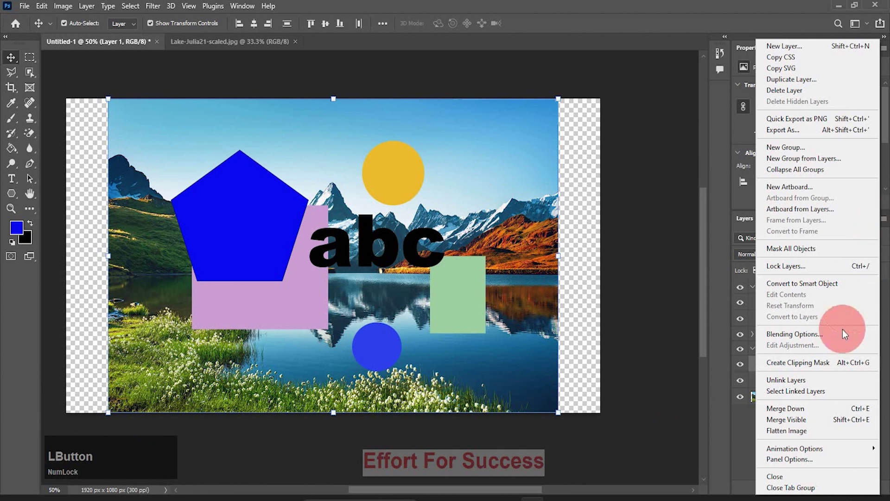
click(813, 391)
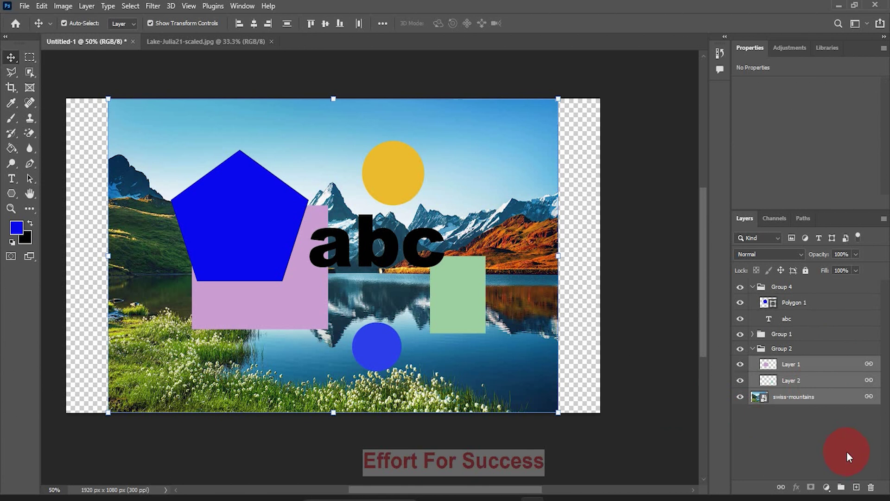
- Select only Layer 1 and Layer 2, unlink them, and deselect all layers
click(626, 385)
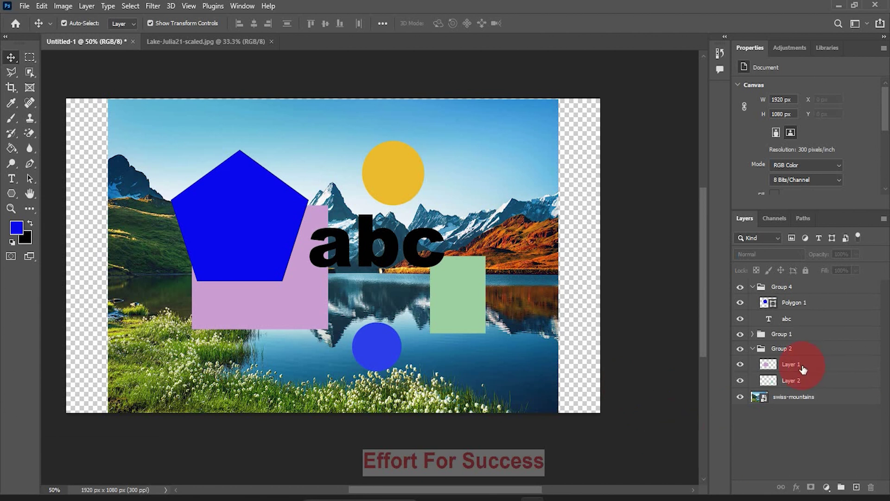
click(801, 366)
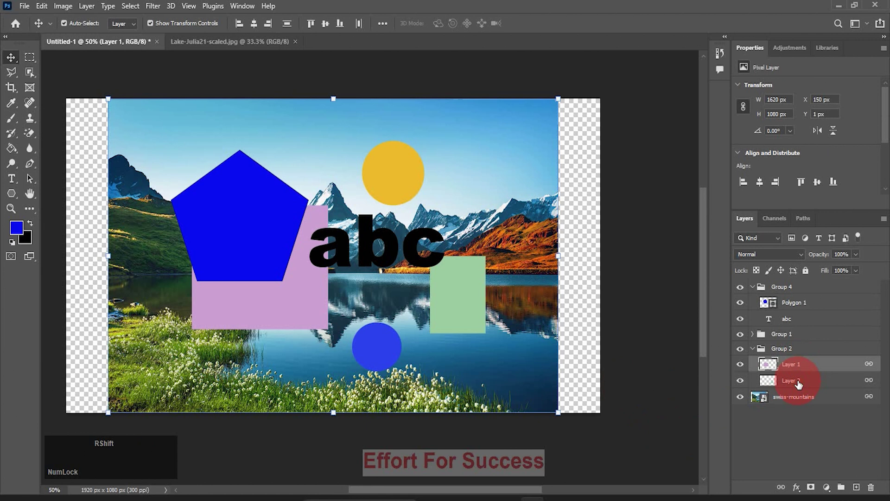
shift+click(798, 384)
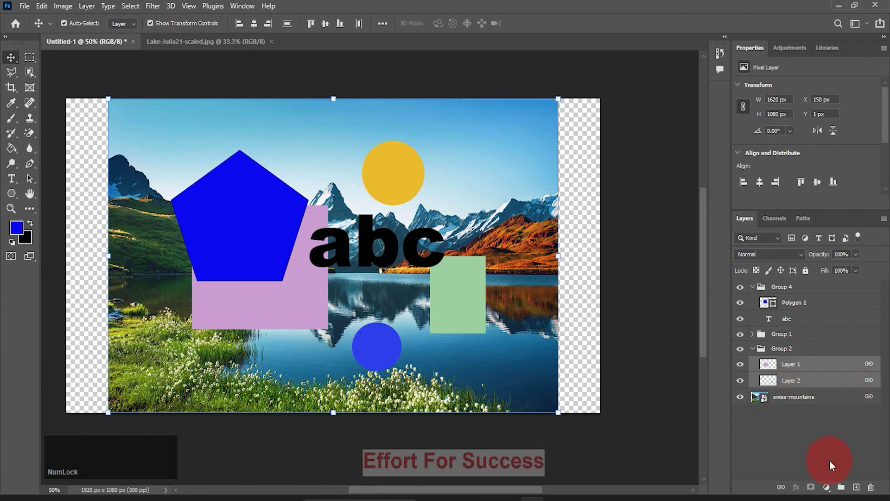
click(781, 488)
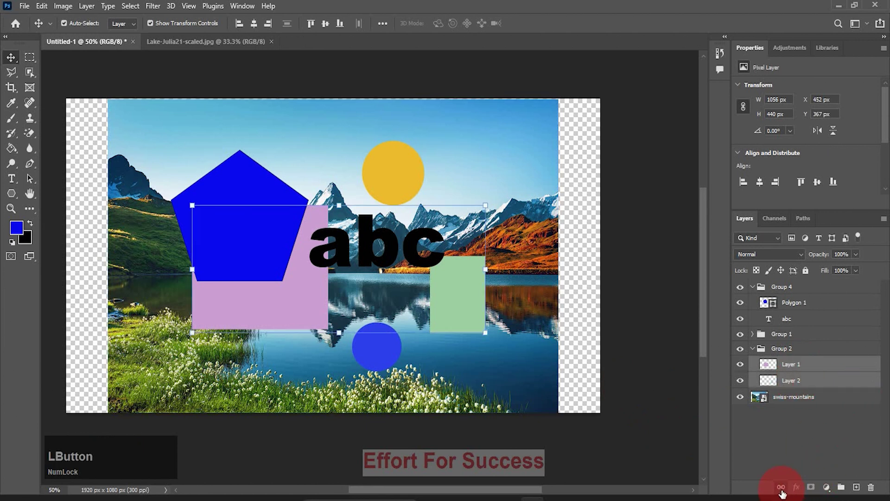
click(788, 421)
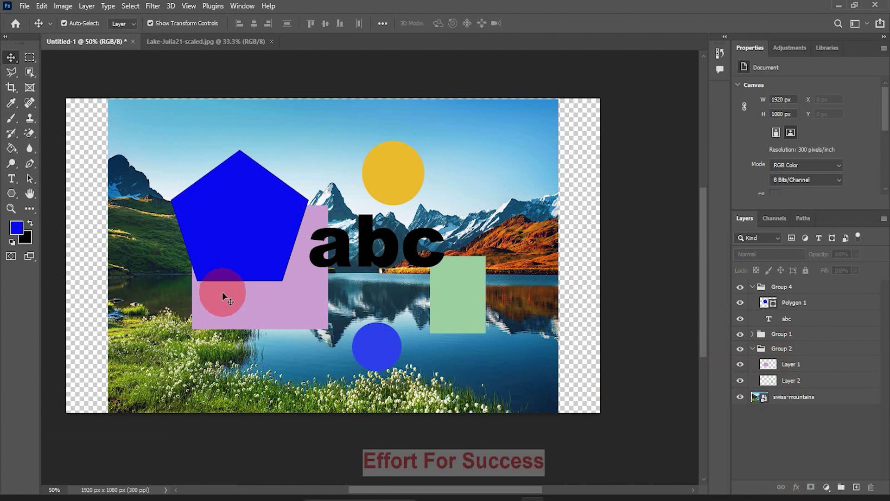
- Move the pink rectangle to about X 629 px, Y 541 px and the green rectangle to about X 726 px, Y 636 px
drag(245, 302, 405, 352)
drag(469, 331, 322, 334)
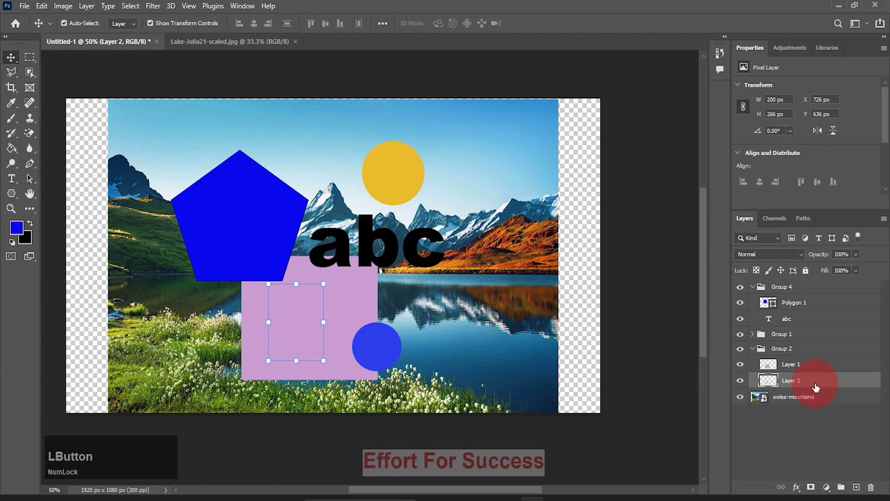
- Restack Layer 2 above Layer 1 in Group 2 and shift the green rectangle to about X 770 px, Y 636 px
drag(816, 387, 803, 361)
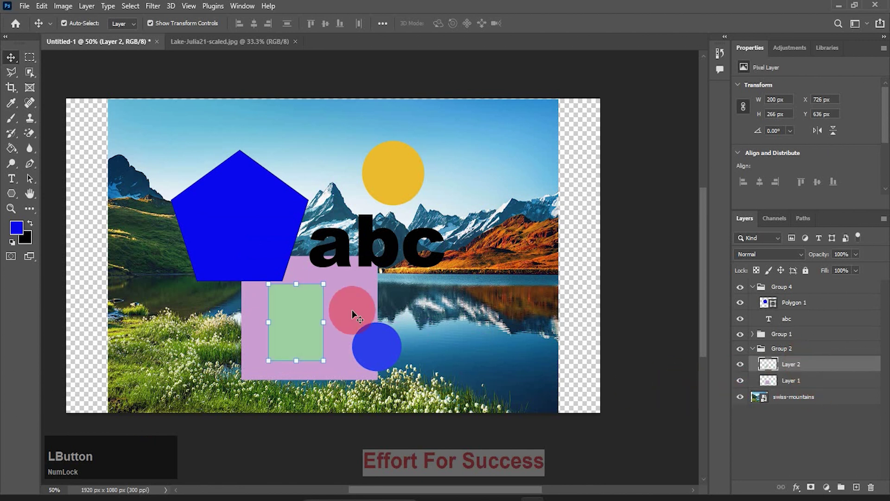
drag(280, 312, 311, 315)
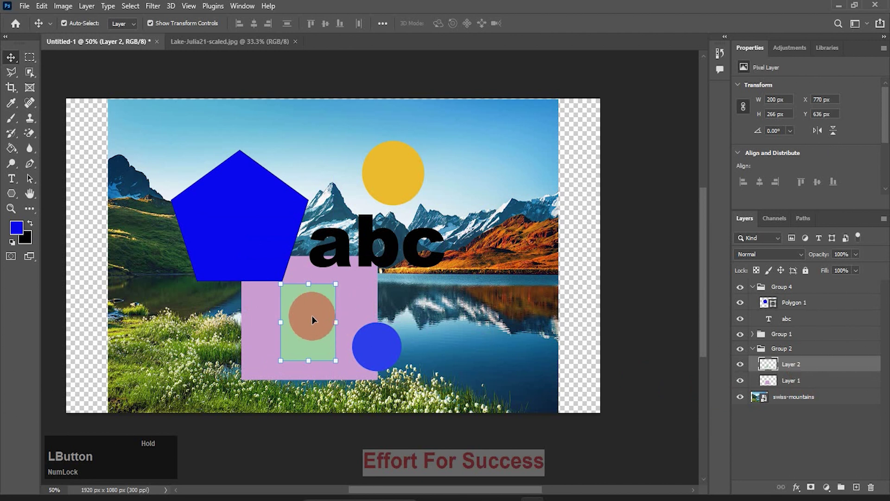
- Hide every layer except Group 2 and its two layers, and select Group 2
shift+click(811, 387)
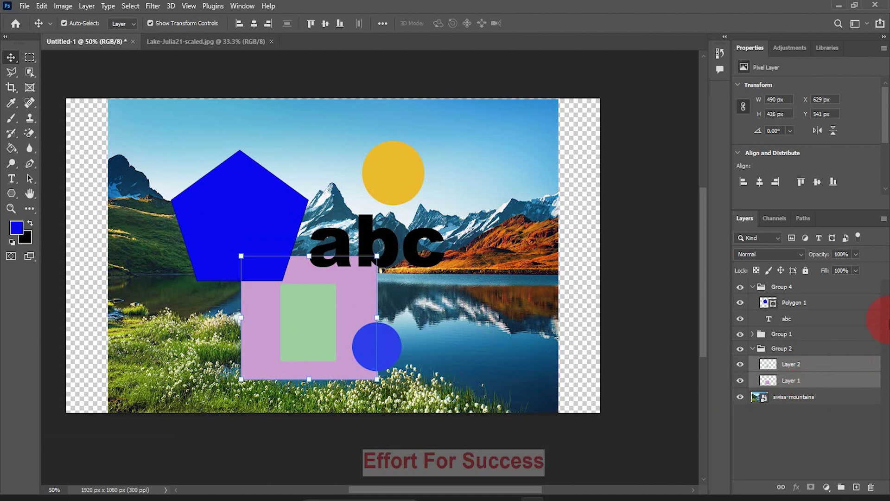
click(741, 290)
click(741, 311)
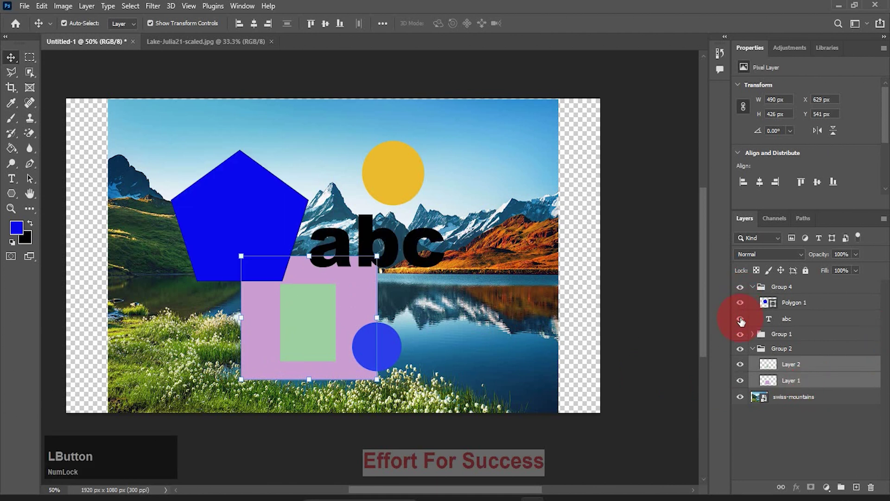
alt+click(740, 348)
click(783, 349)
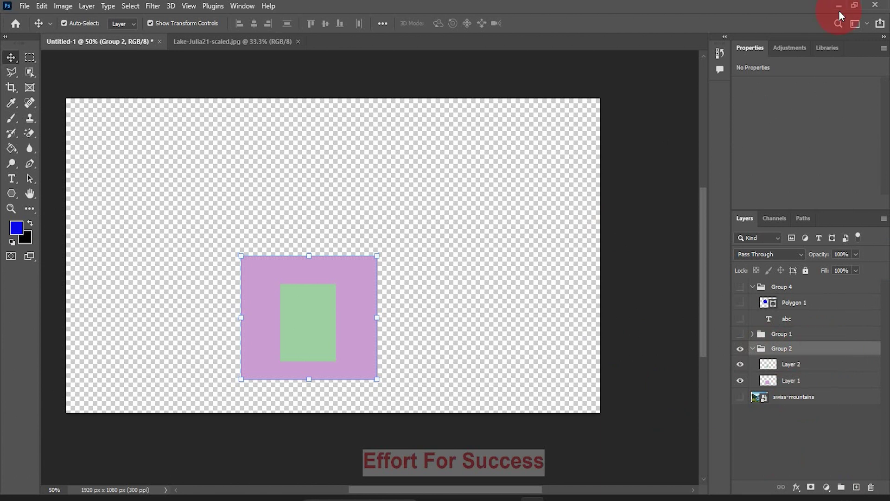
- Delete only the Group 2 folder, keeping Layer 1 and Layer 2 in the document
click(826, 353)
click(871, 491)
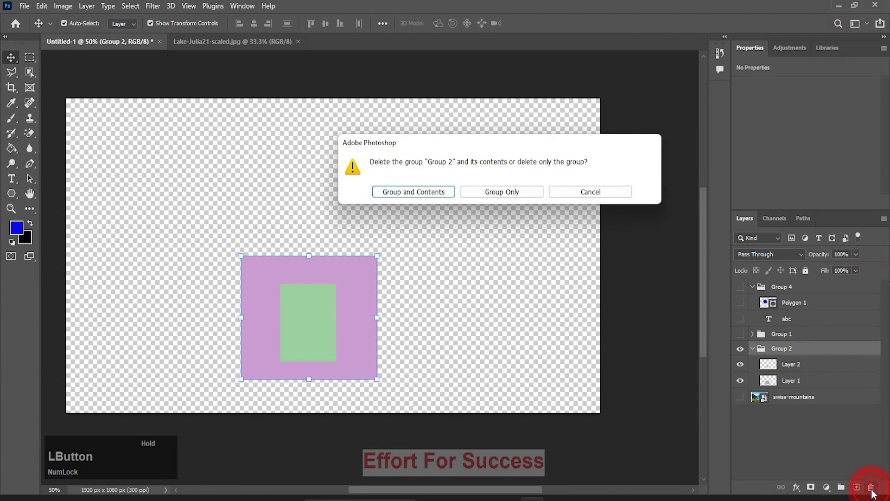
click(536, 192)
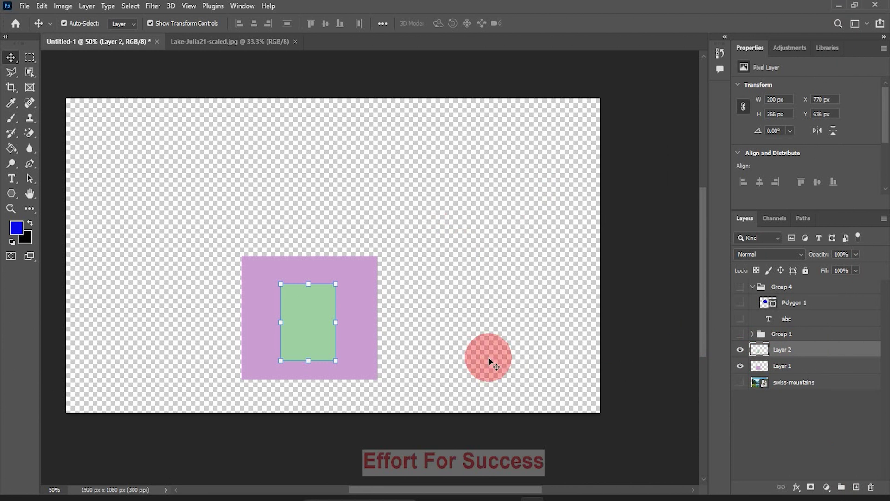
- Select Layer 2 and Layer 1 together and merge them with Merge Layers
click(255, 254)
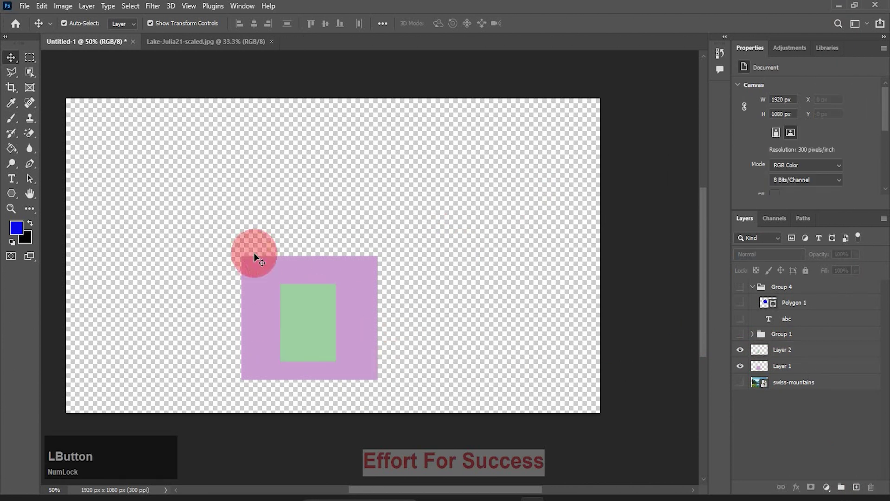
click(812, 350)
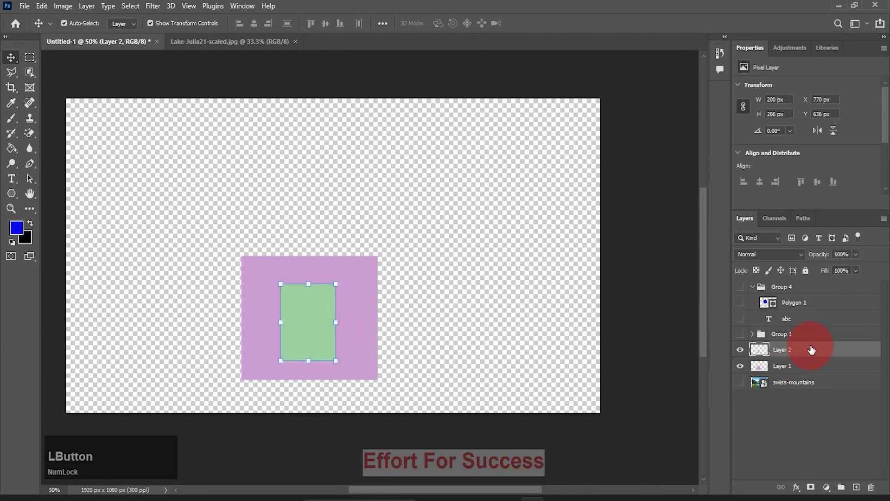
shift+click(796, 365)
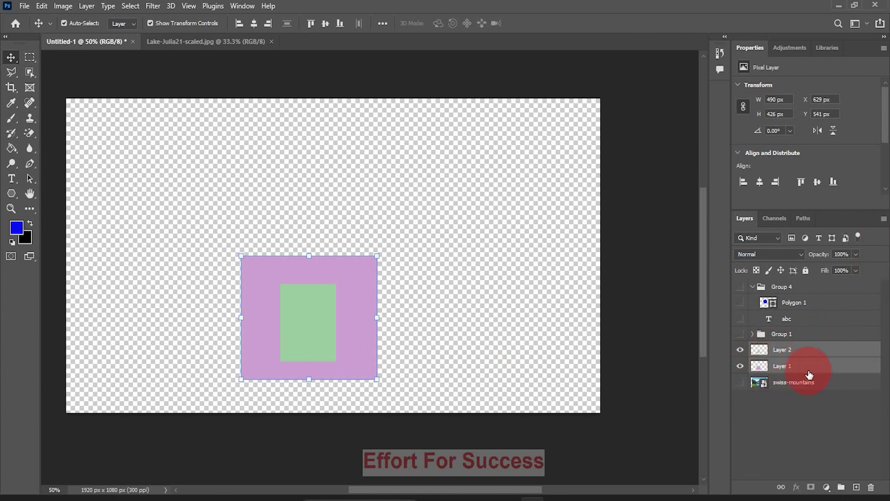
click(882, 221)
click(882, 220)
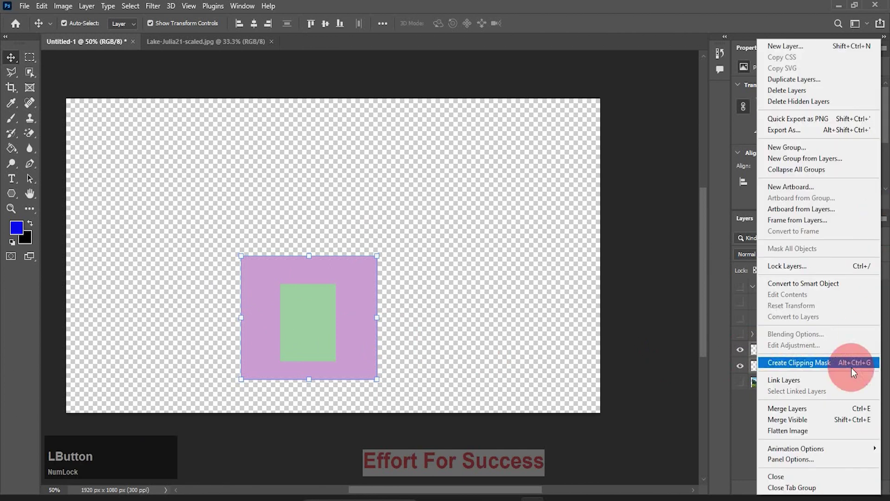
click(810, 408)
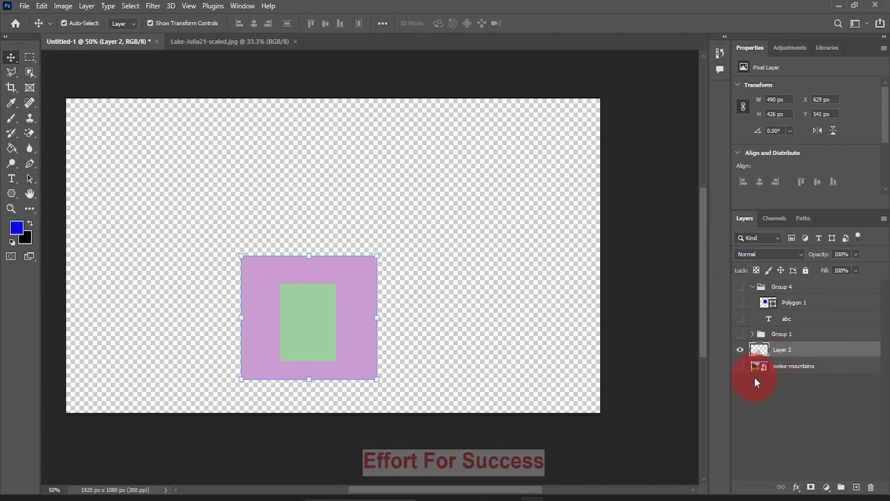
- Move the merged pink and green rectangles to about X 683 px, Y 279 px
click(460, 296)
drag(350, 308, 349, 206)
drag(327, 246, 334, 263)
click(453, 311)
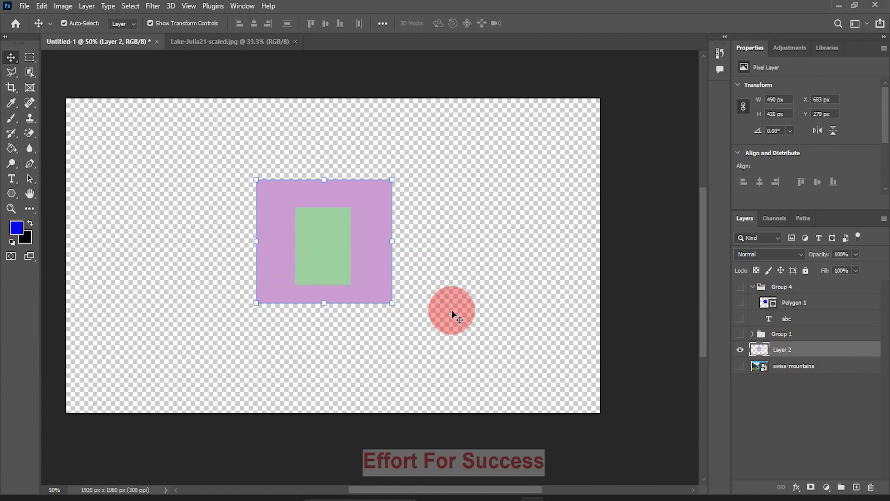
- Undo the move and the merging of Layer 1 and Layer 2, and leave no layer selected
click(884, 218)
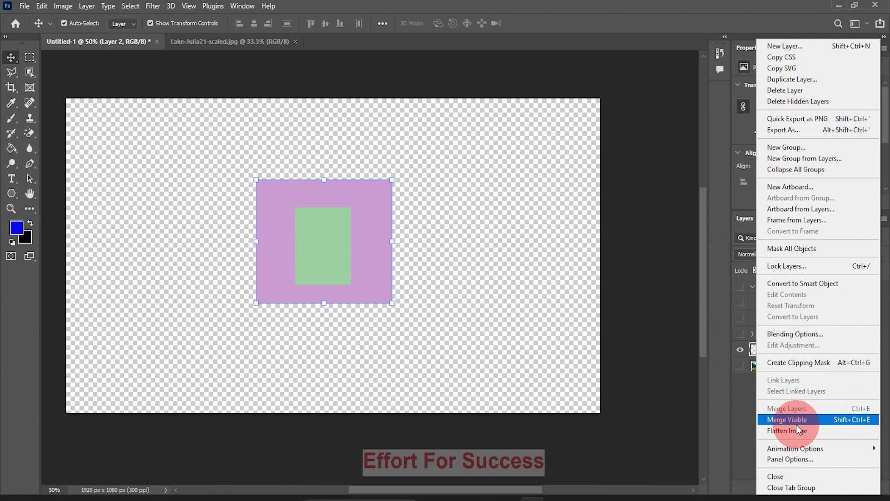
click(675, 405)
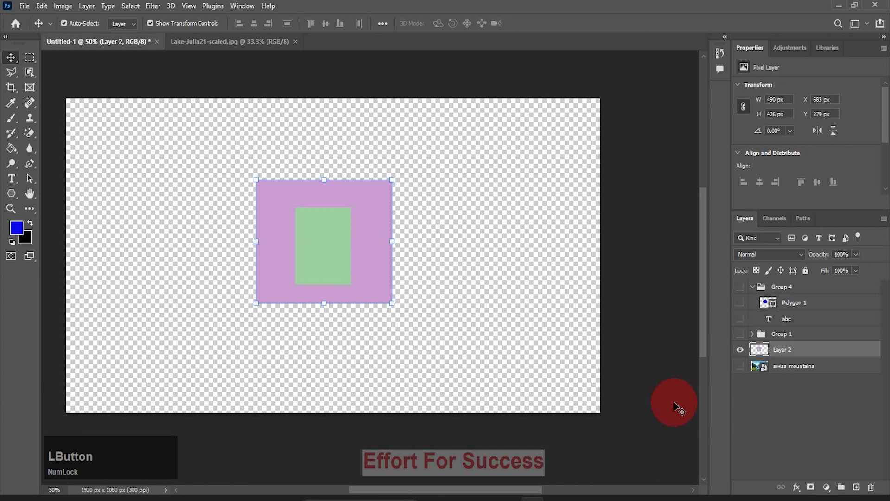
key(ctrl+z)
click(689, 410)
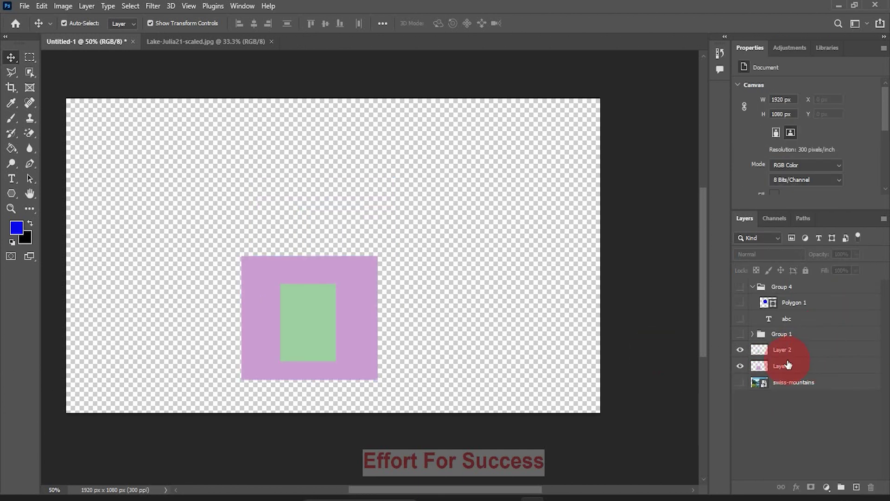
- Add two new empty layers above Layer 2
click(799, 353)
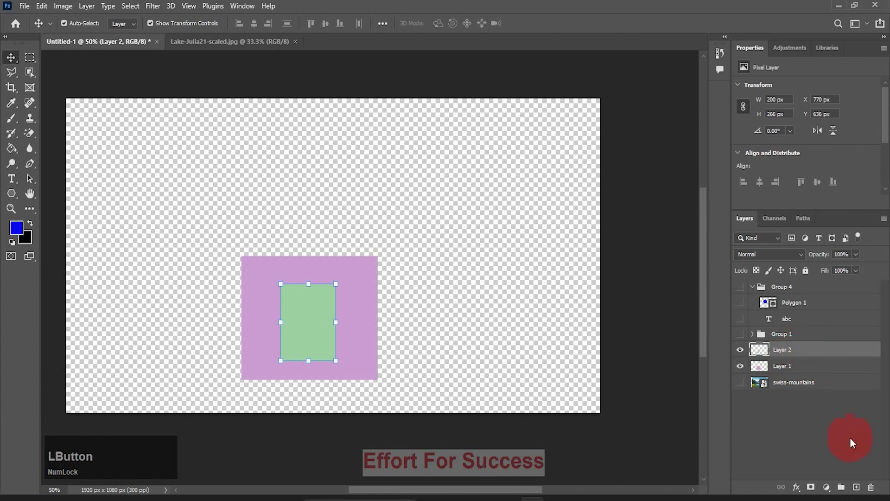
click(857, 488)
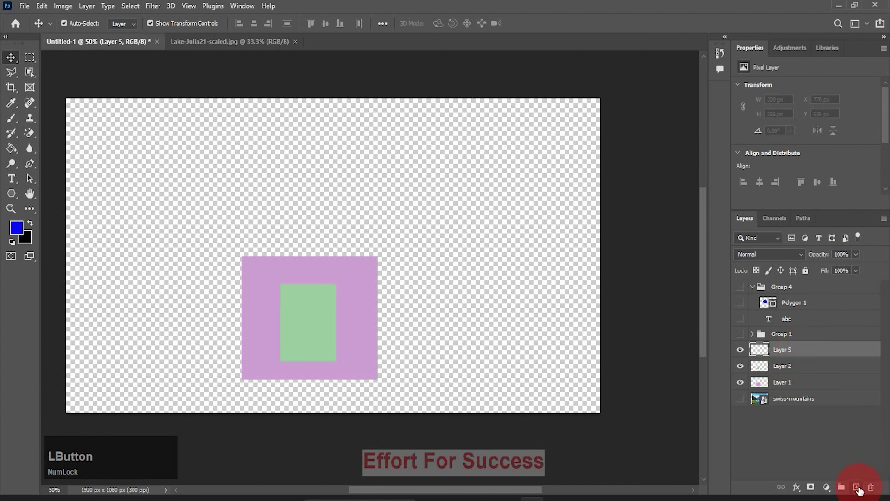
click(857, 488)
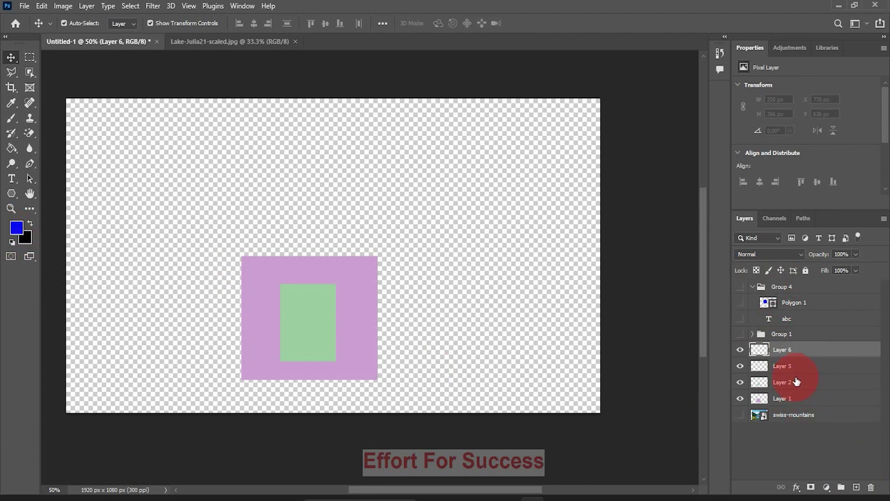
- On Layer 5, marquee a rectangle about 167 × 257 px near X 1258 px, Y 422 px and fill it with the blue foreground color
click(788, 366)
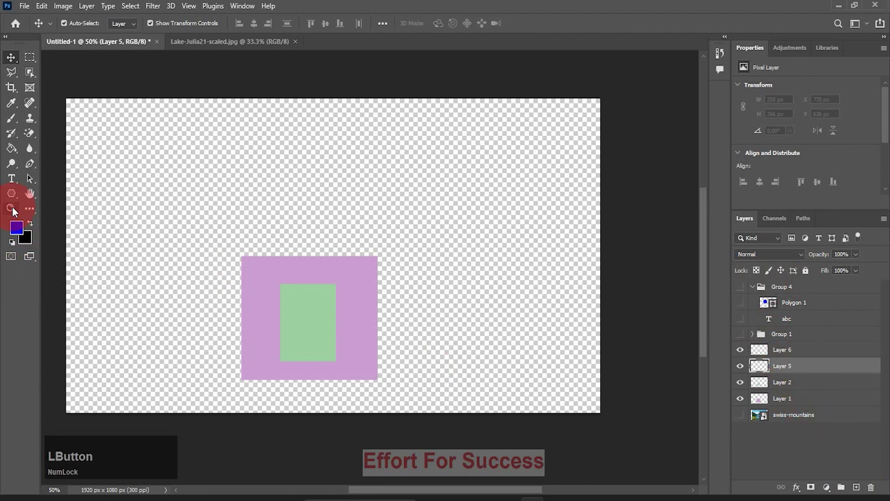
click(29, 57)
drag(416, 222, 463, 296)
key(alt+BackSpace)
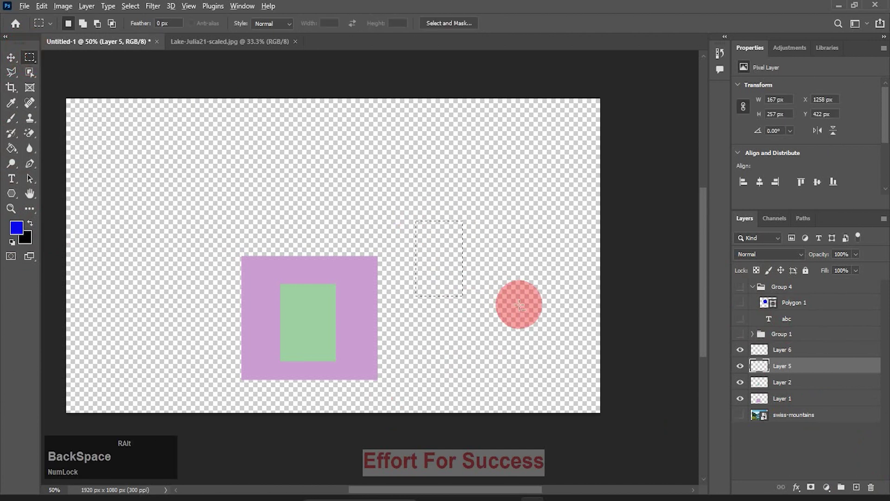
- On Layer 6, marquee an ellipse about 175 × 179 px above the pink rectangle and fill it with the blue foreground color
click(786, 352)
click(34, 60)
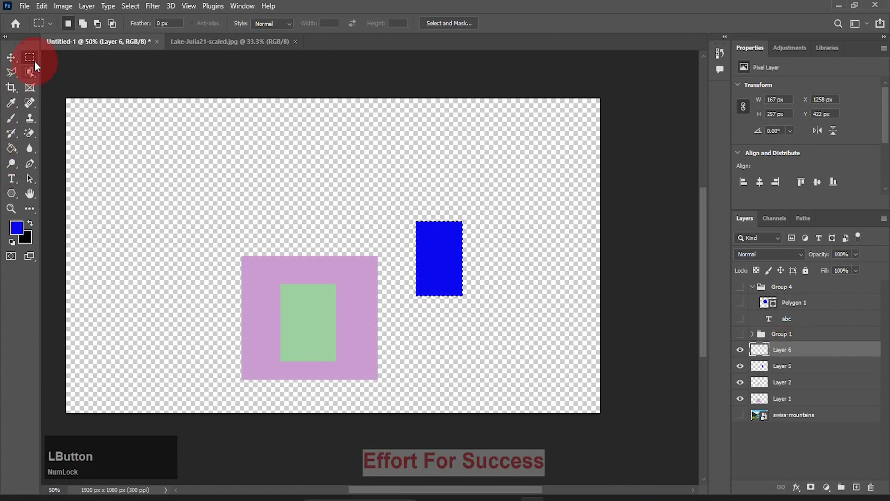
click(71, 68)
drag(275, 192, 325, 244)
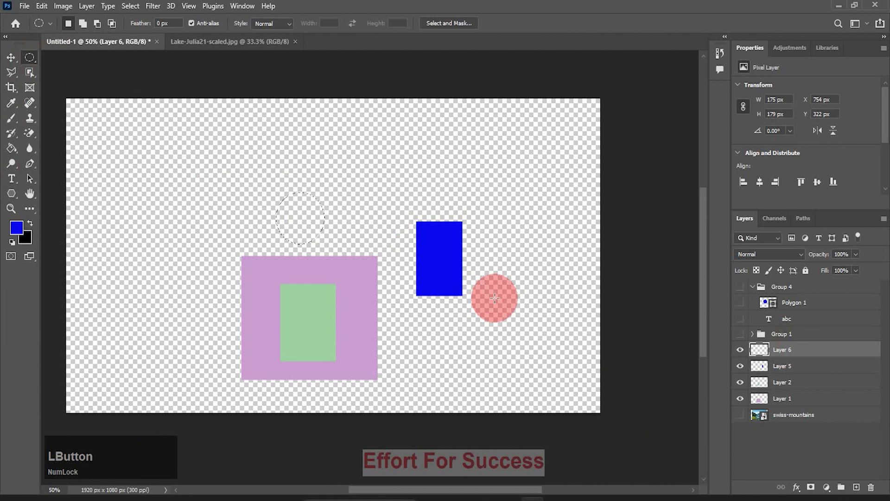
key(alt)
key(alt+BackSpace)
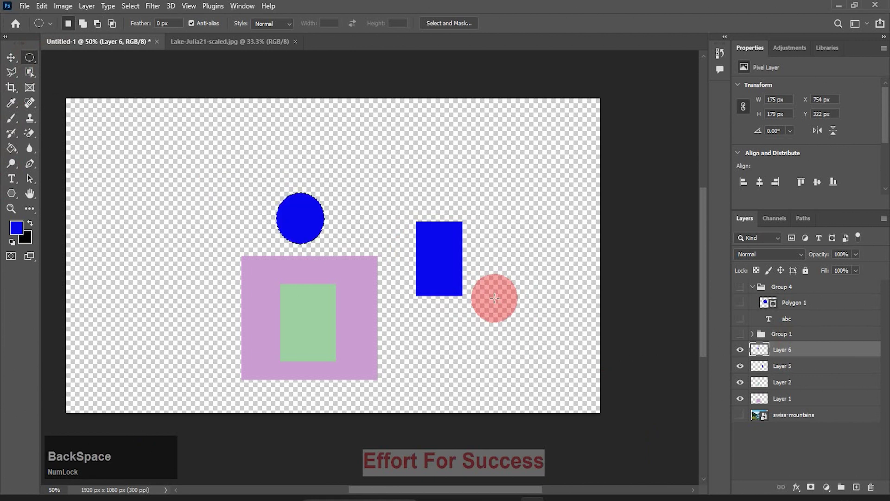
- Clear the elliptical selection and move the green rectangle to about X 774 px, Y 621 px
click(15, 55)
click(221, 240)
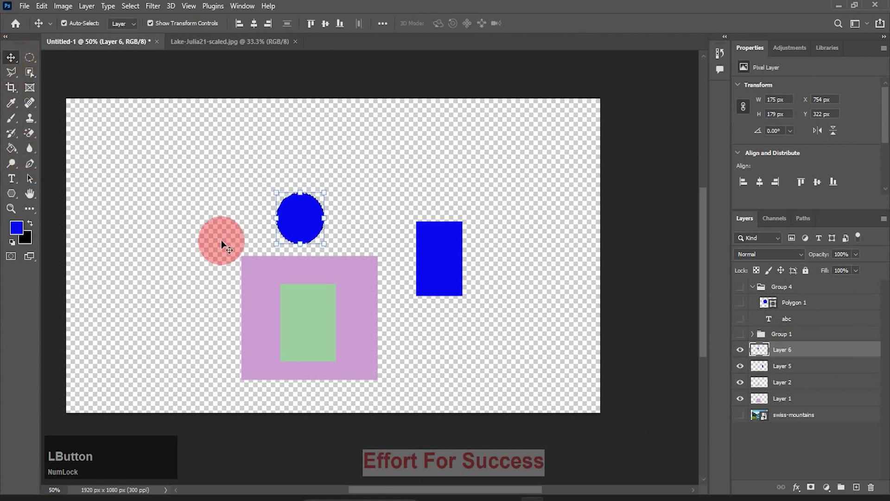
key(ctrl+d)
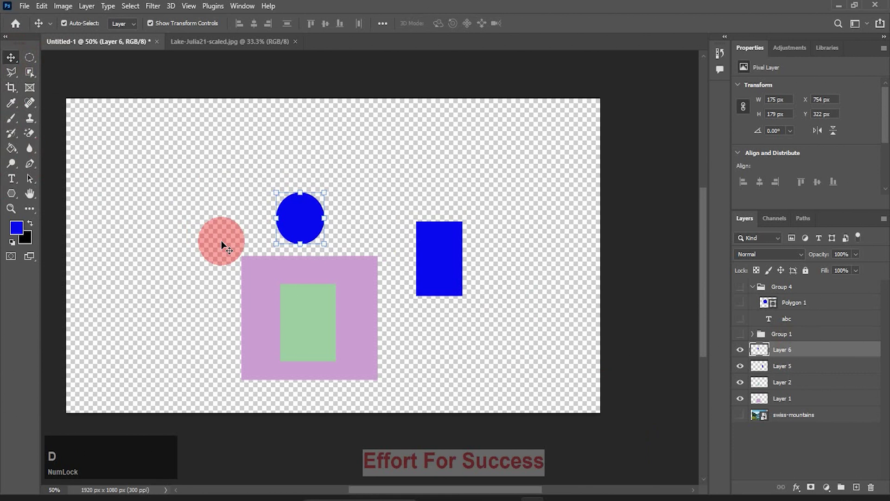
mouse_move(322, 324)
mouse_down()
mouse_move(377, 353)
mouse_move(482, 361)
mouse_move(296, 350)
mouse_move(324, 321)
mouse_up()
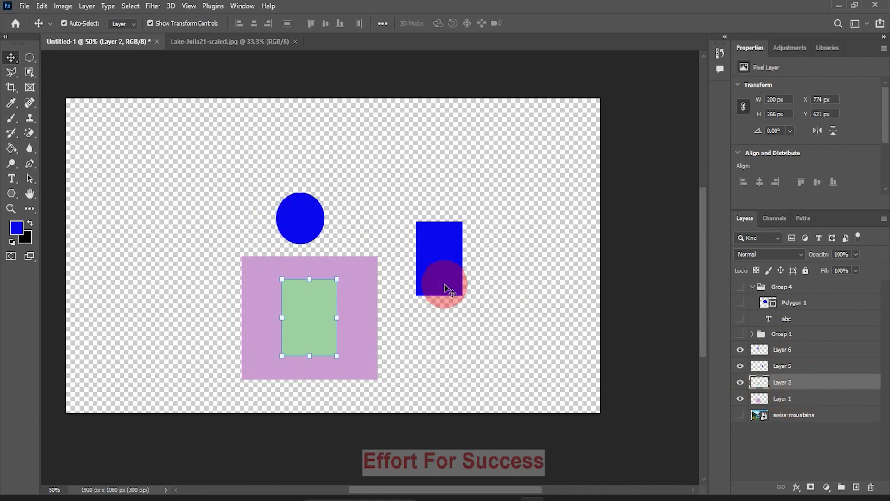
- Hide Layer 5, select Layer 6 through Layer 1, and combine the shown layers with Merge Visible
click(740, 367)
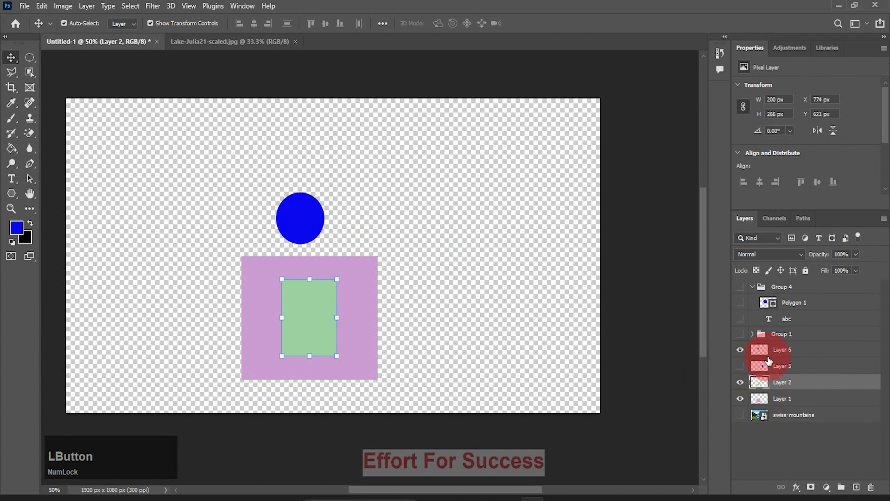
click(785, 359)
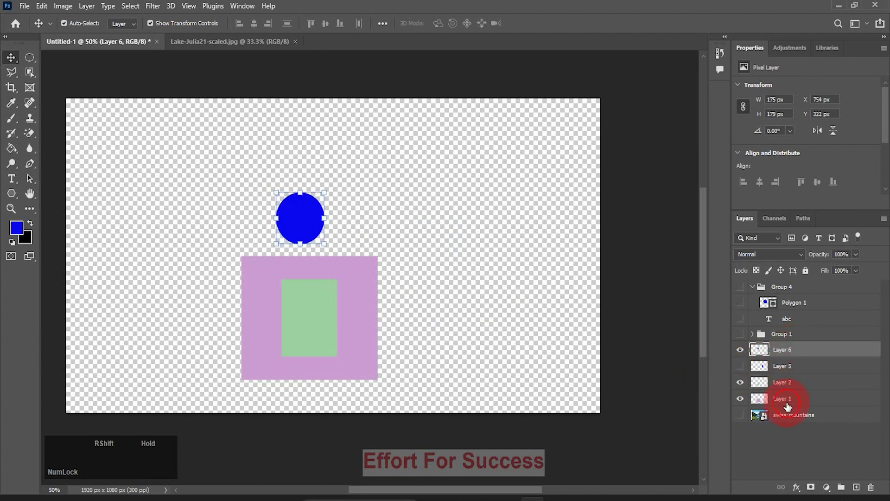
shift+click(787, 407)
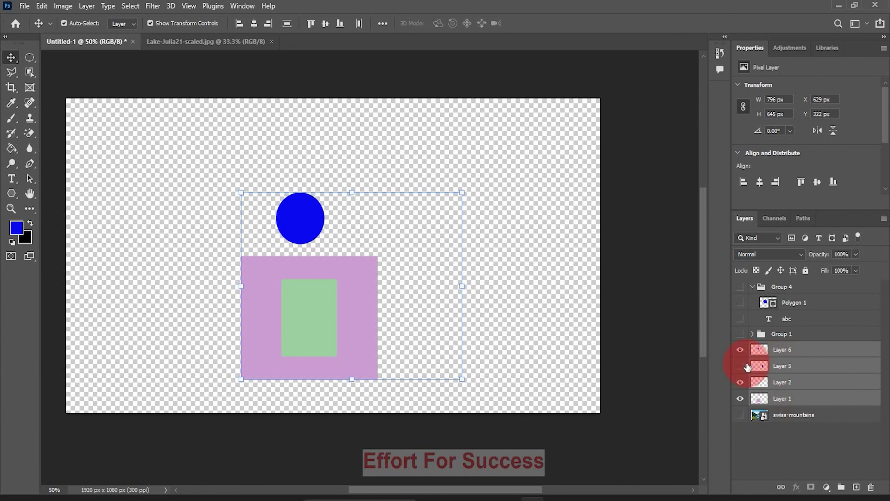
click(884, 219)
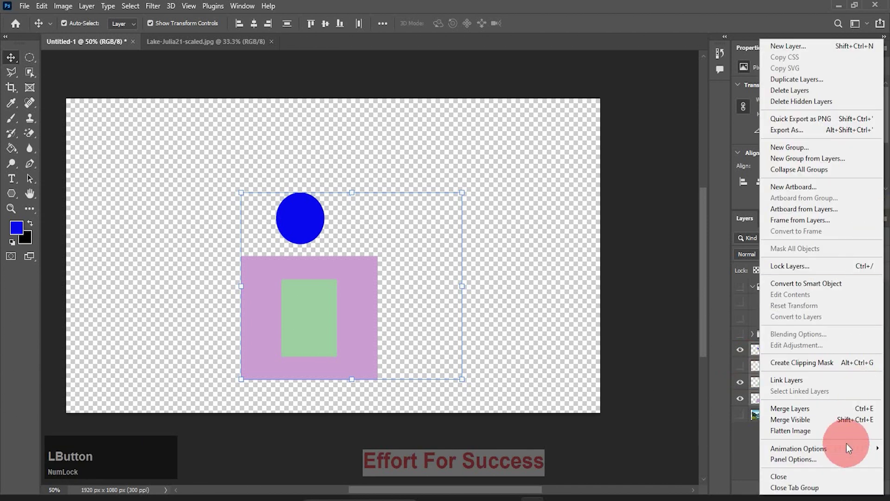
click(792, 419)
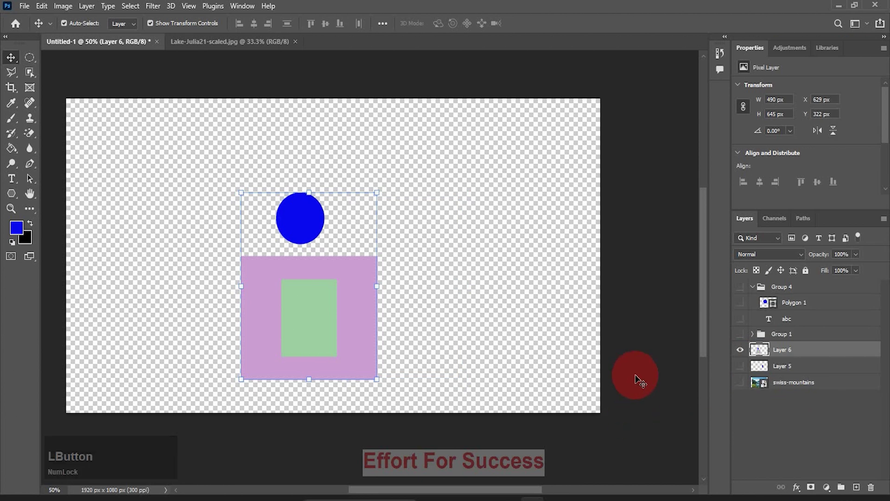
- Show all the hidden layers and groups, and move the merged Layer 6 up to about X 629 px, Y 248 px
click(740, 366)
drag(344, 344, 295, 314)
click(884, 218)
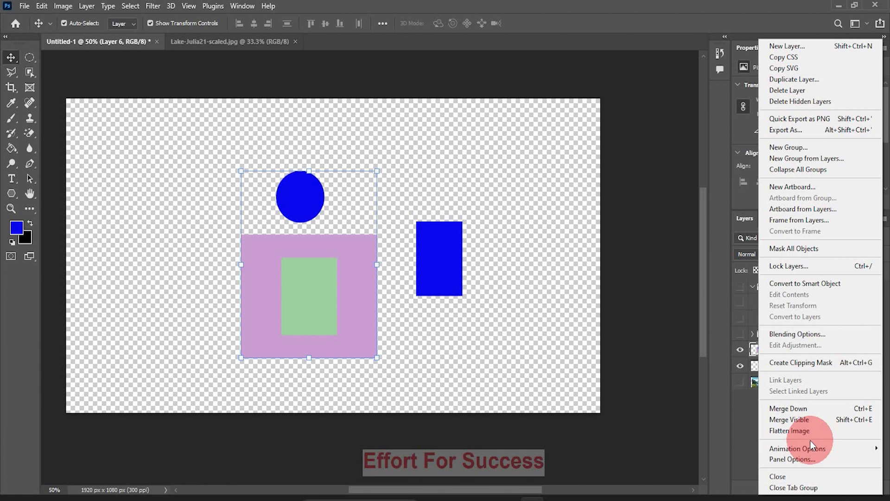
click(666, 363)
click(740, 303)
drag(741, 325, 741, 384)
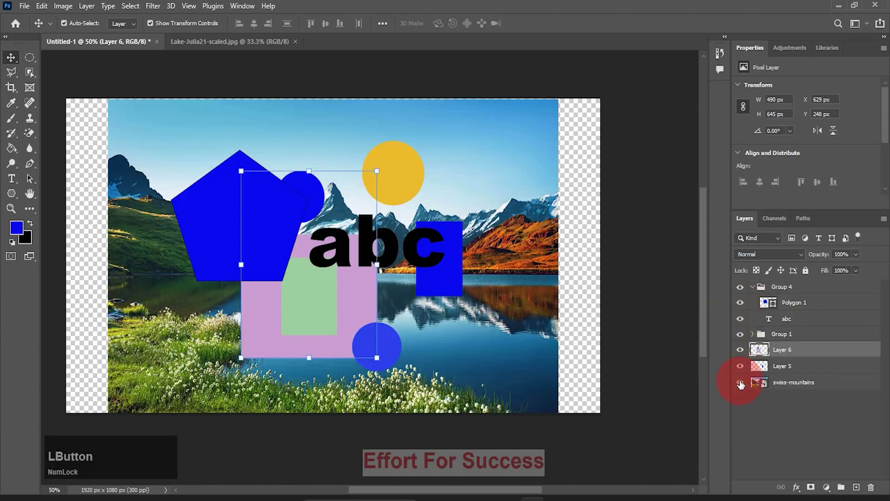
- Flatten the whole image with Flatten Image and undo the flattening
click(884, 218)
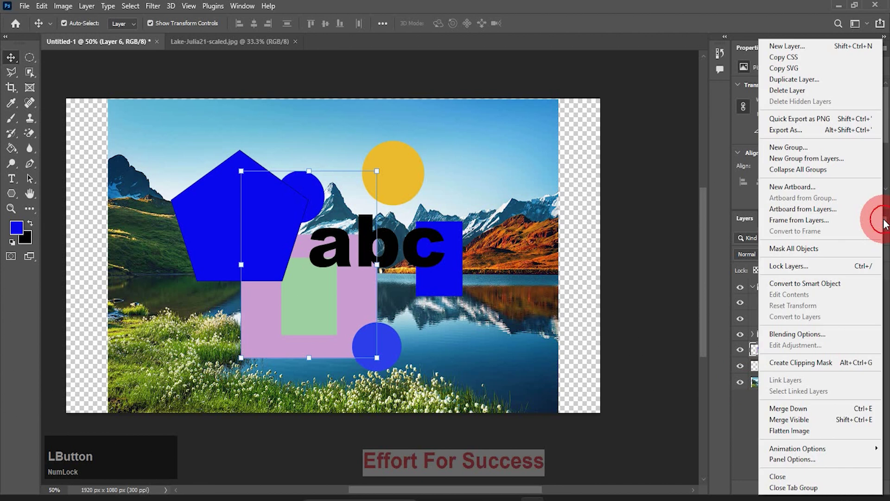
click(810, 431)
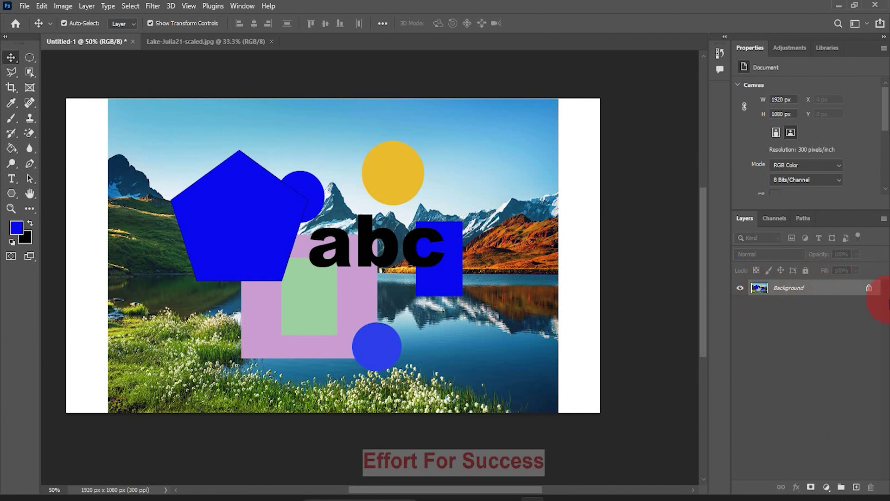
key(ctrl+z)
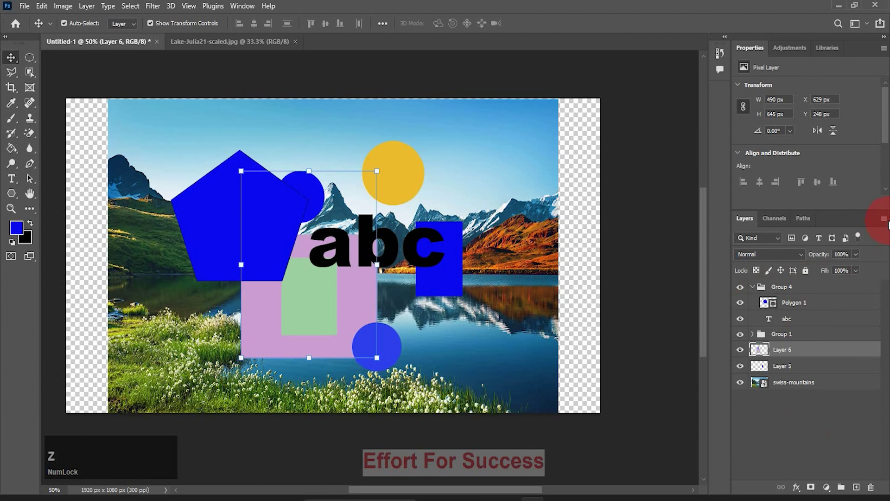
- Set the Layers panel's thumbnail size to the largest option in Panel Options
click(883, 219)
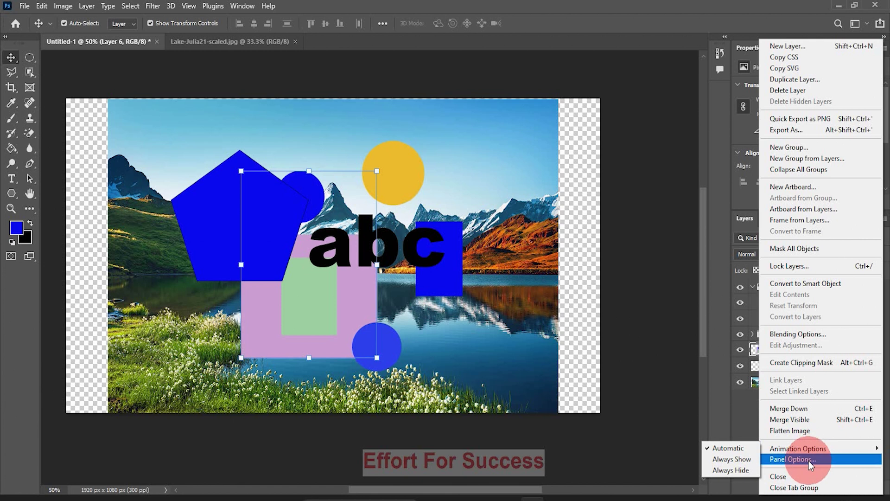
click(809, 461)
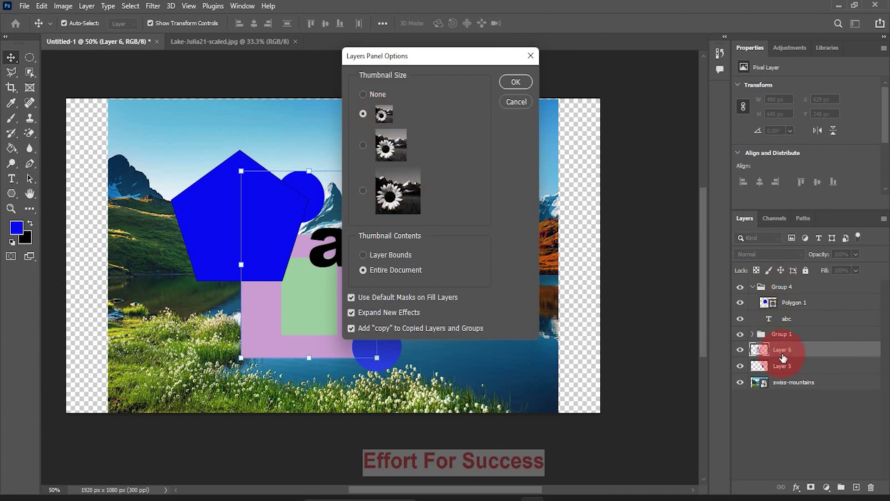
click(362, 189)
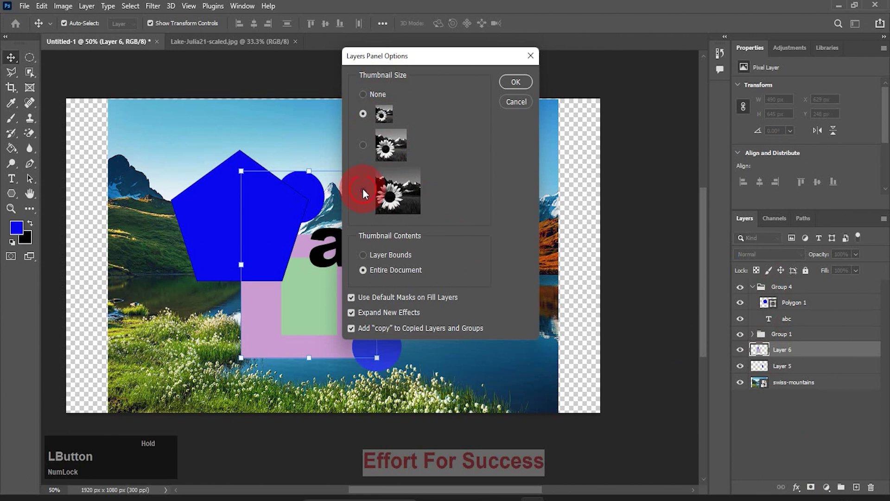
click(516, 82)
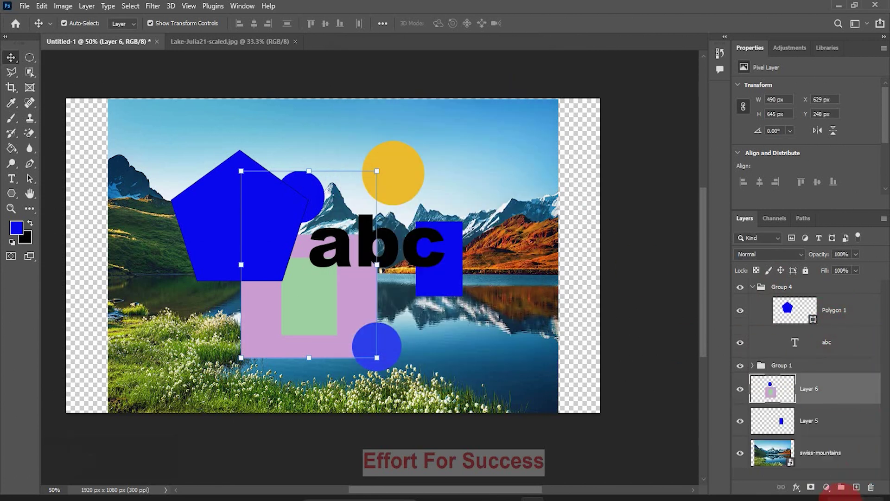
- Set the layer thumbnail contents to Layer Bounds in Panel Options and look through the layer thumbnails
click(883, 218)
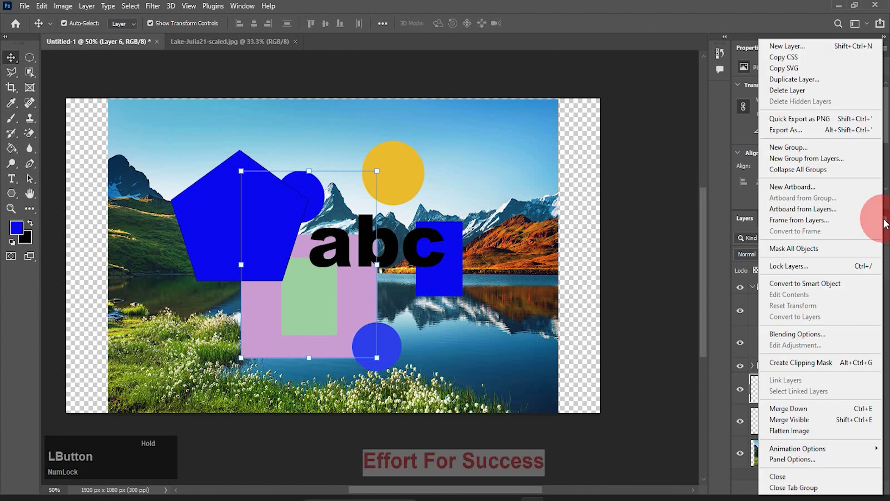
click(792, 459)
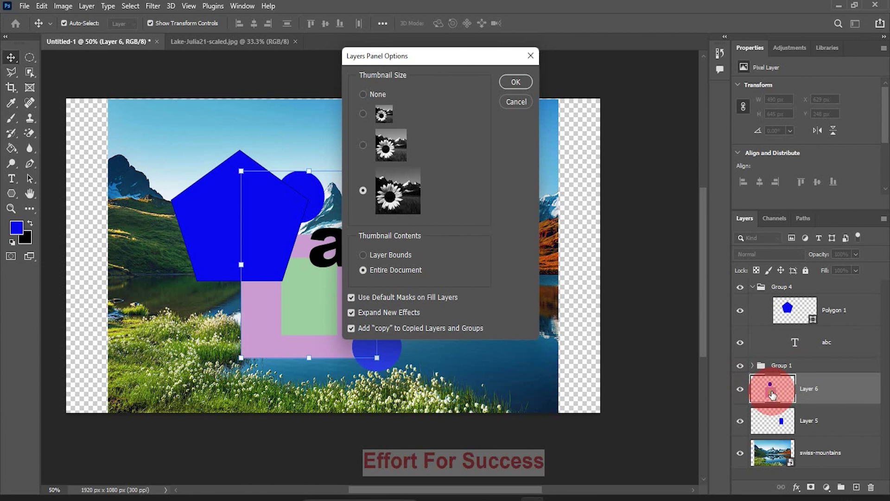
click(364, 254)
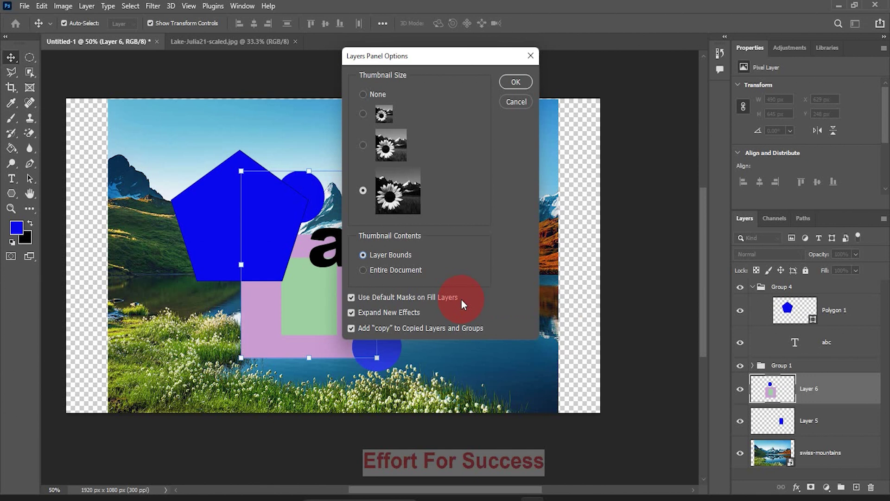
click(514, 81)
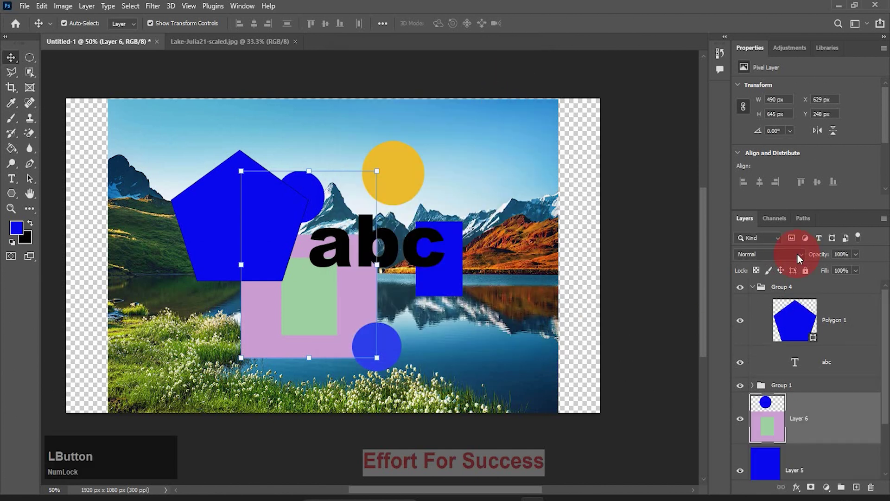
drag(884, 343, 881, 406)
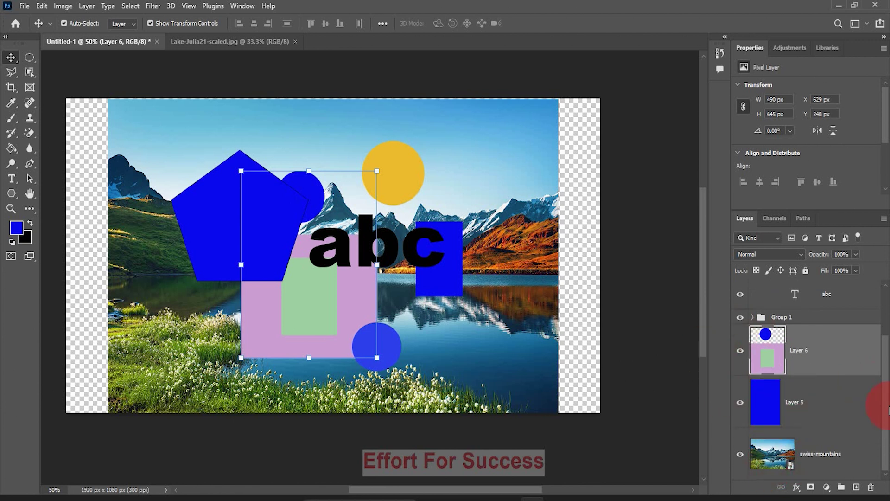
drag(886, 408, 886, 324)
- Set the layer thumbnail contents to Entire Document and the thumbnail size to the smallest picture option in Panel Options
click(885, 220)
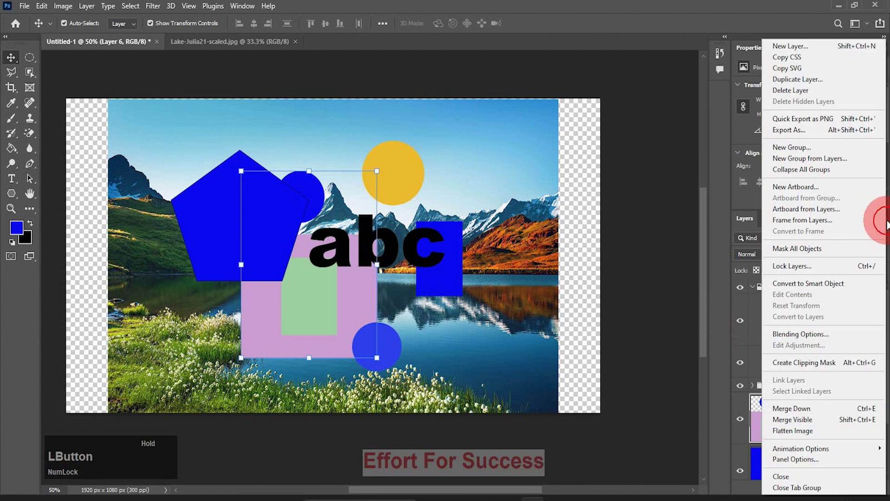
click(804, 459)
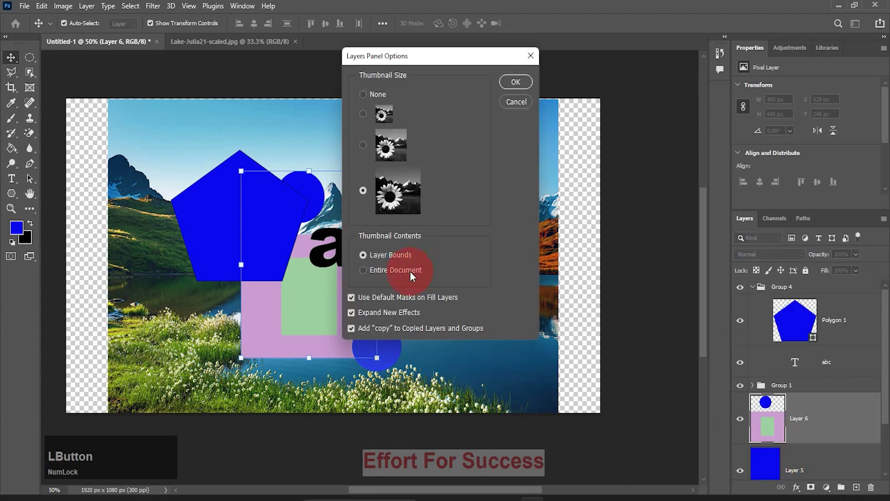
click(366, 270)
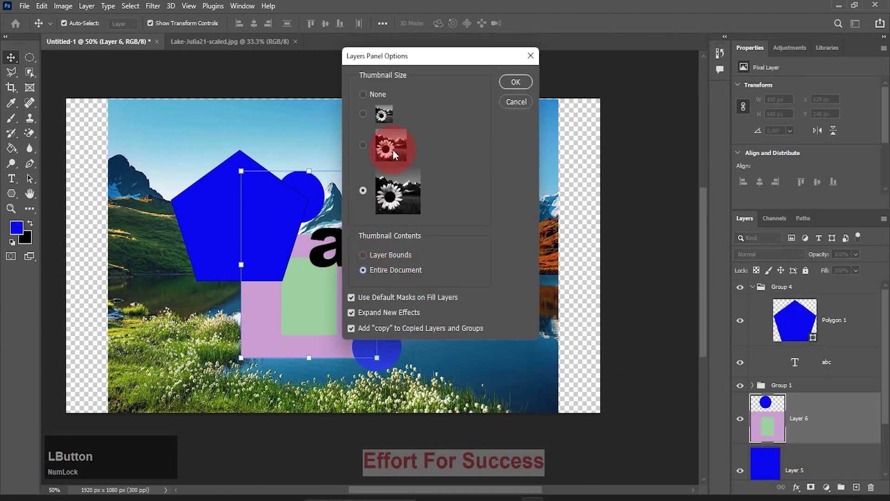
click(389, 115)
click(515, 82)
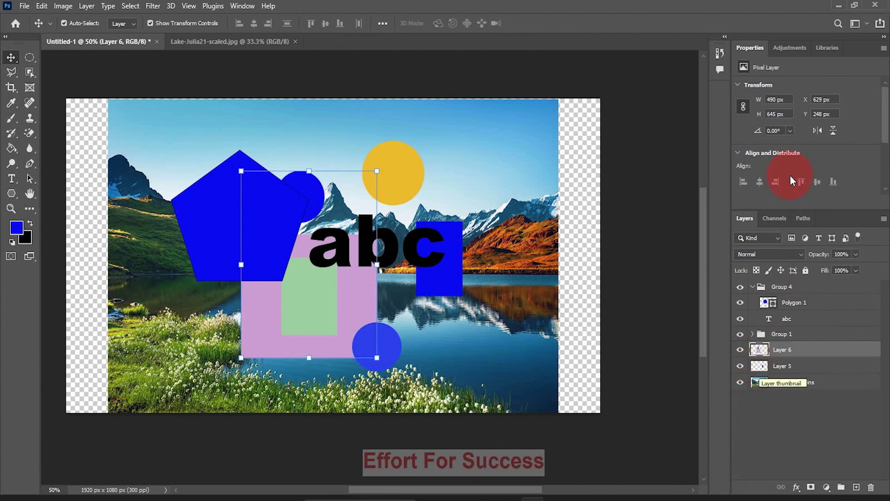
- Close only the Layers panel, keeping Channels and Paths open, and show the Layers panel again
click(884, 219)
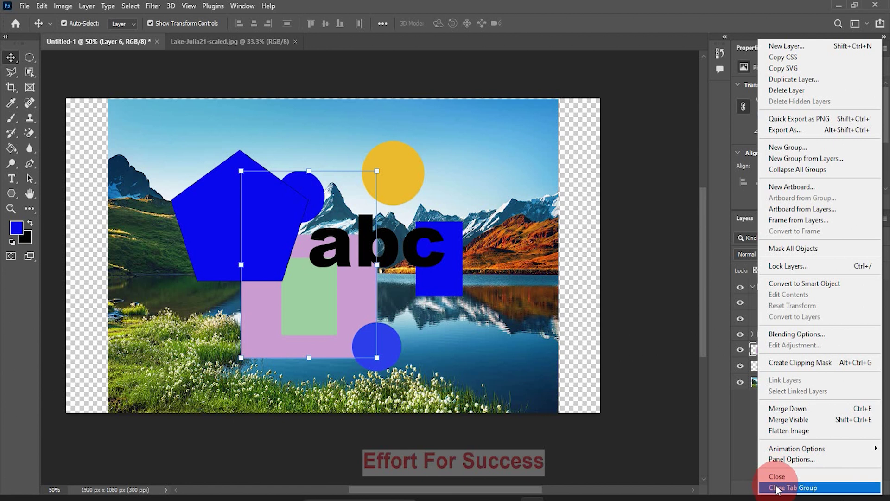
click(676, 428)
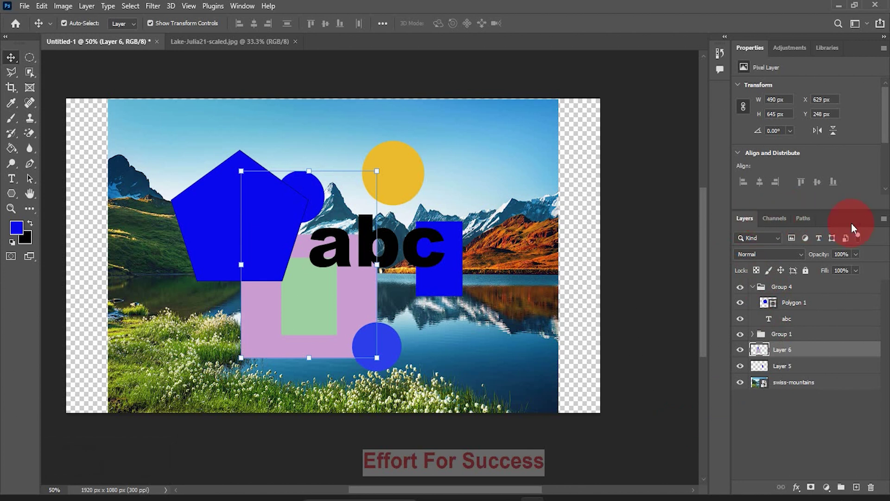
click(884, 219)
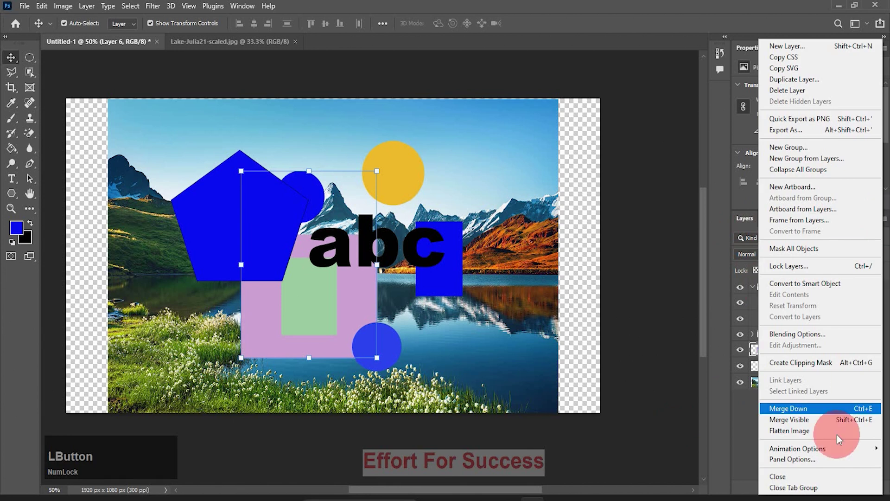
click(778, 479)
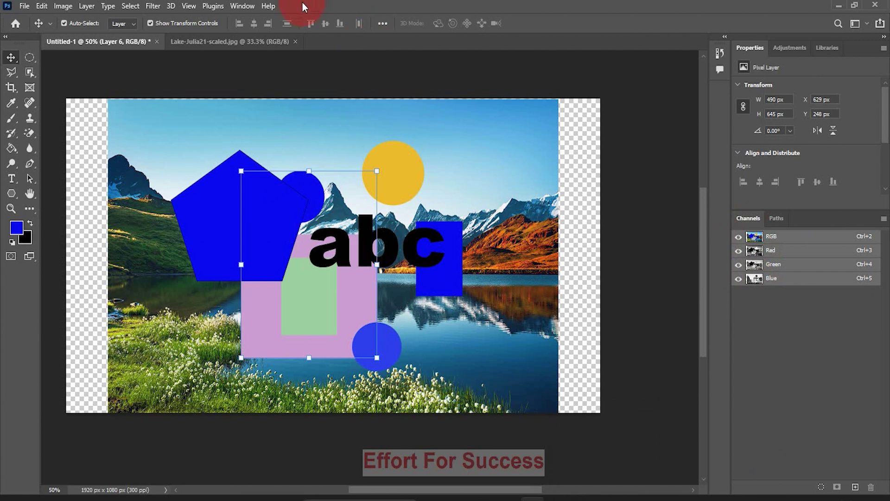
click(238, 9)
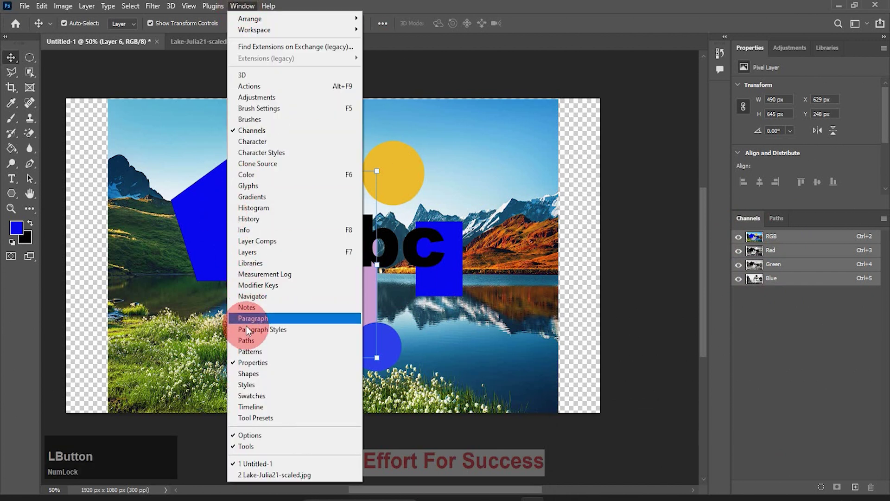
click(254, 252)
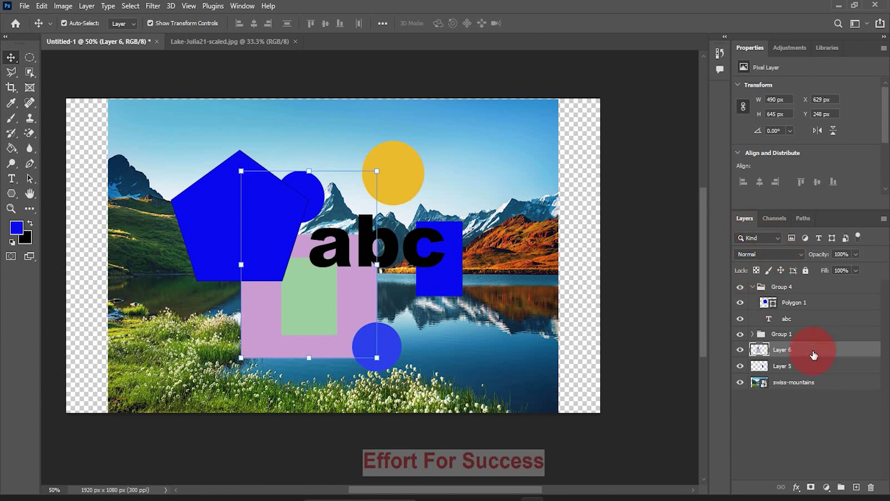
- Close the whole tab group holding Layers, Channels and Paths, and bring the Layers panel back
click(884, 219)
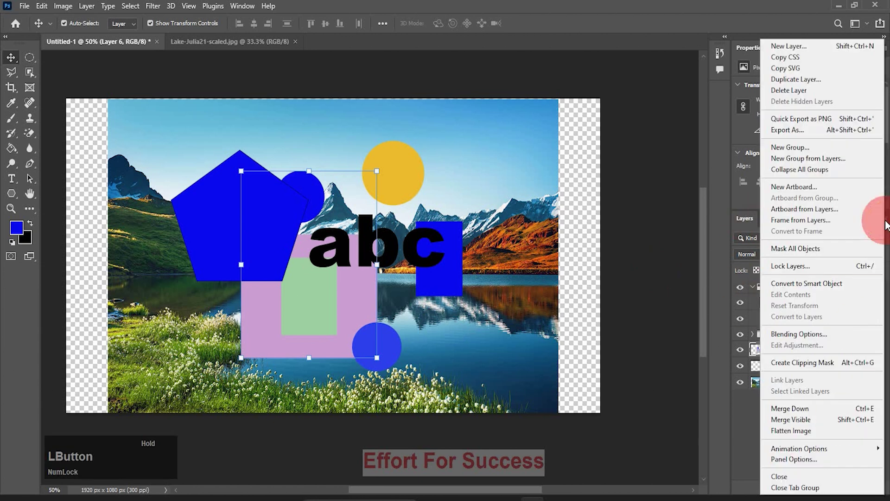
click(792, 488)
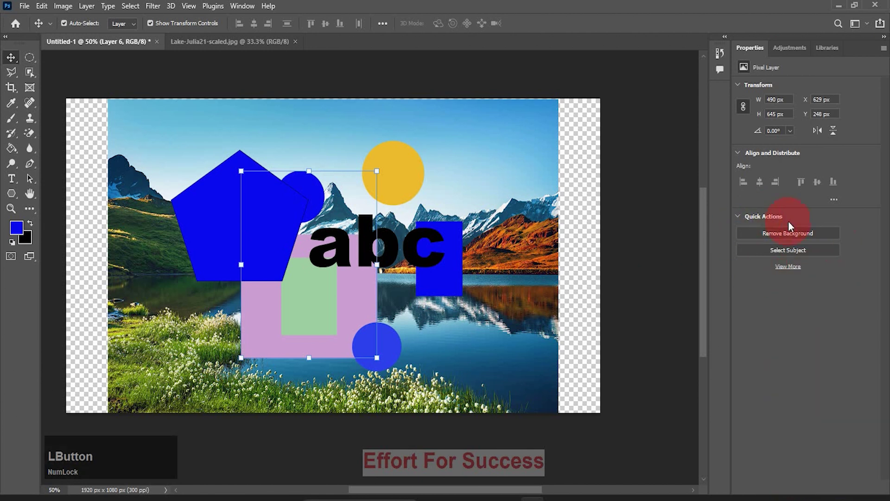
click(243, 6)
click(243, 6)
click(242, 7)
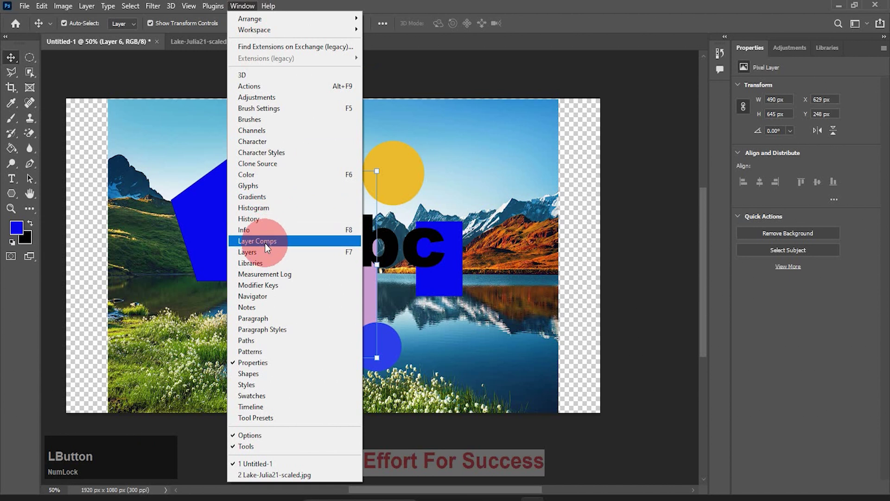
click(241, 250)
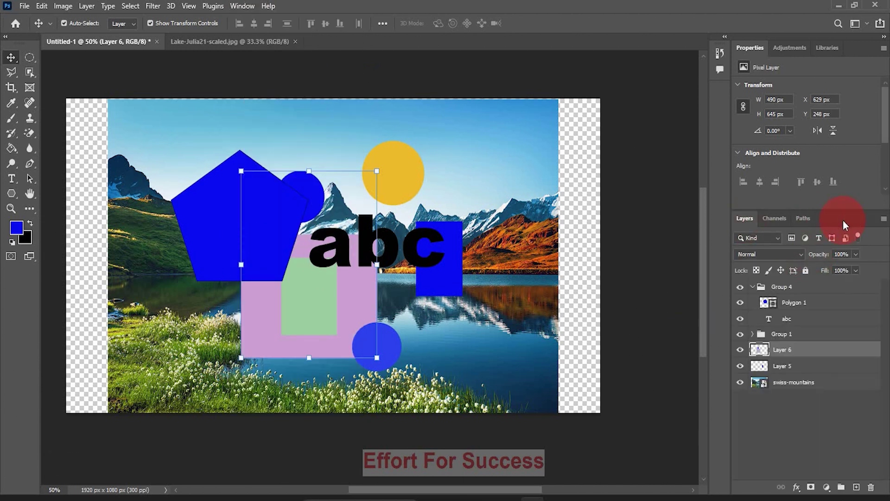